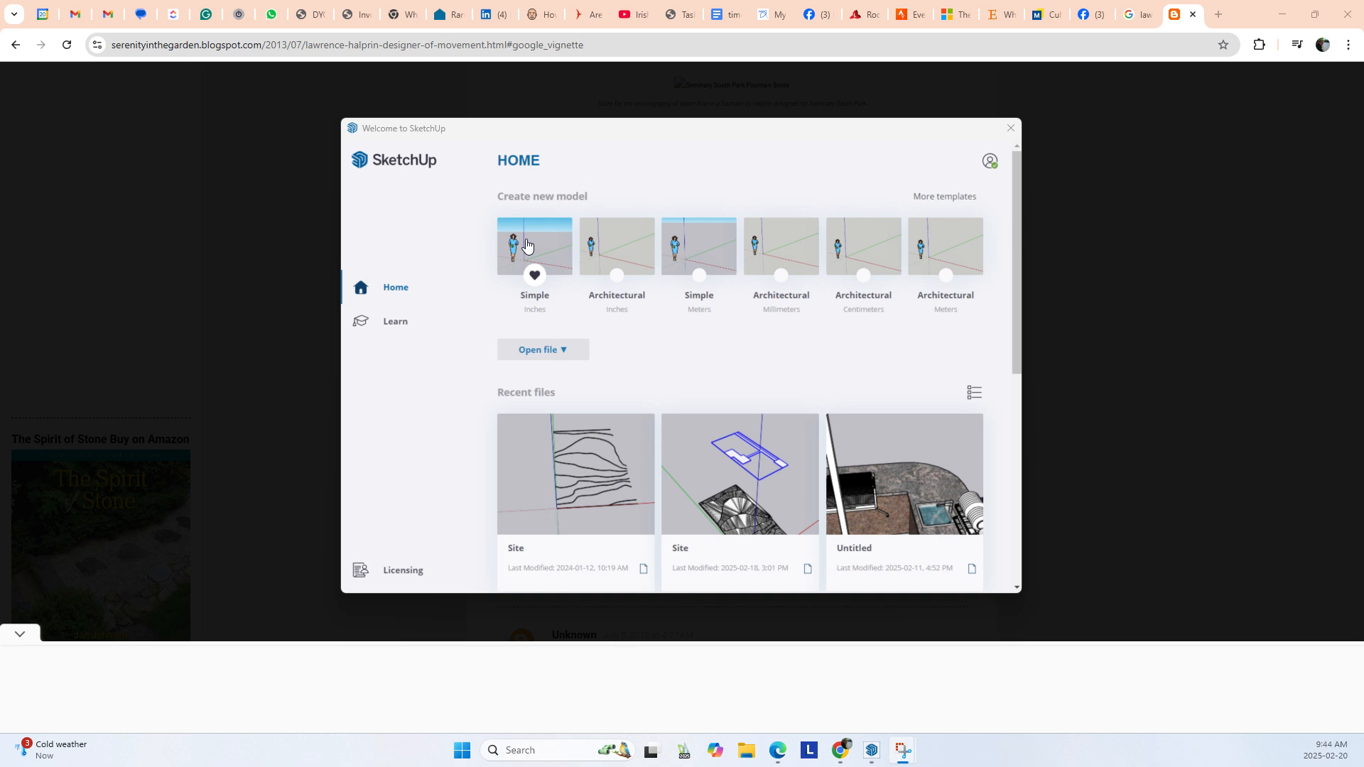
Create a model from the Simple inches template and float the Getting Started and Large Tool Set toolbars over the drawing area.
left_click(527, 245)
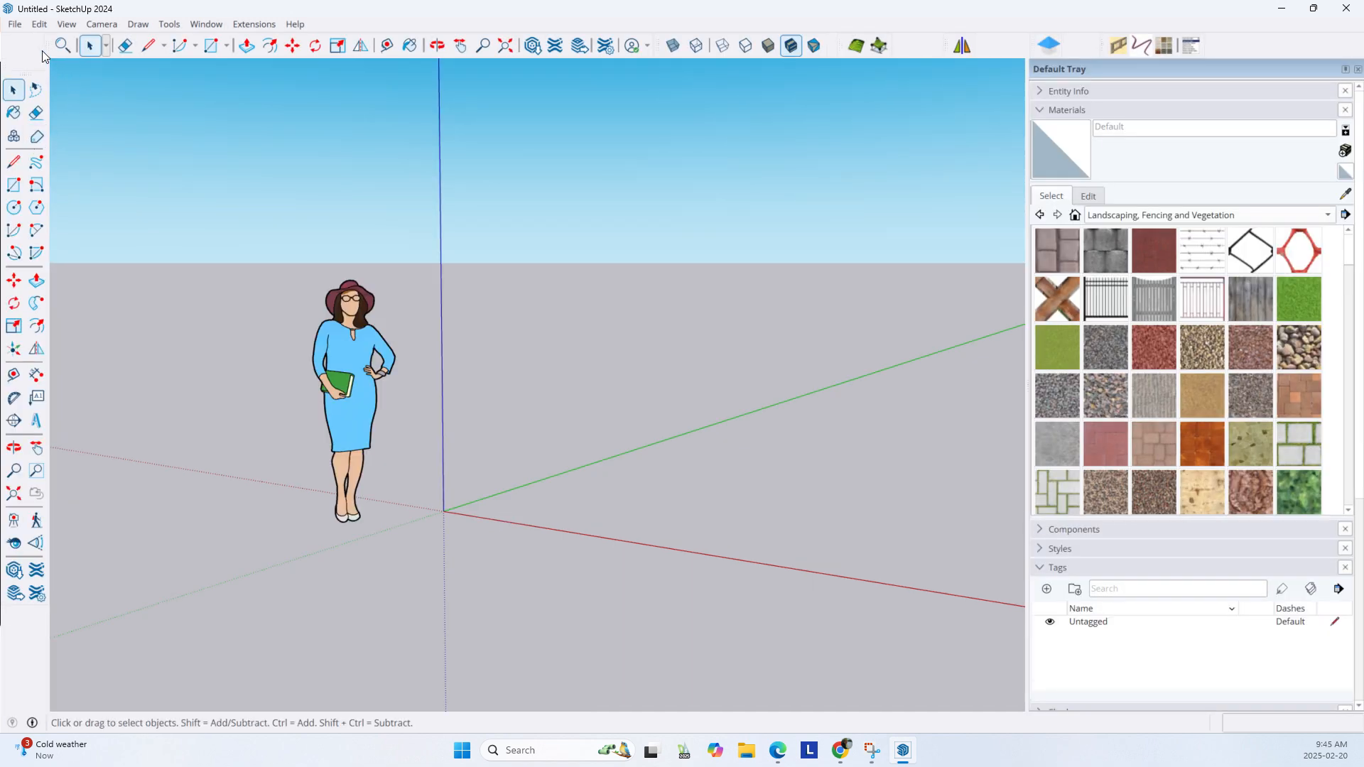
left_click_drag(42, 56, 291, 127)
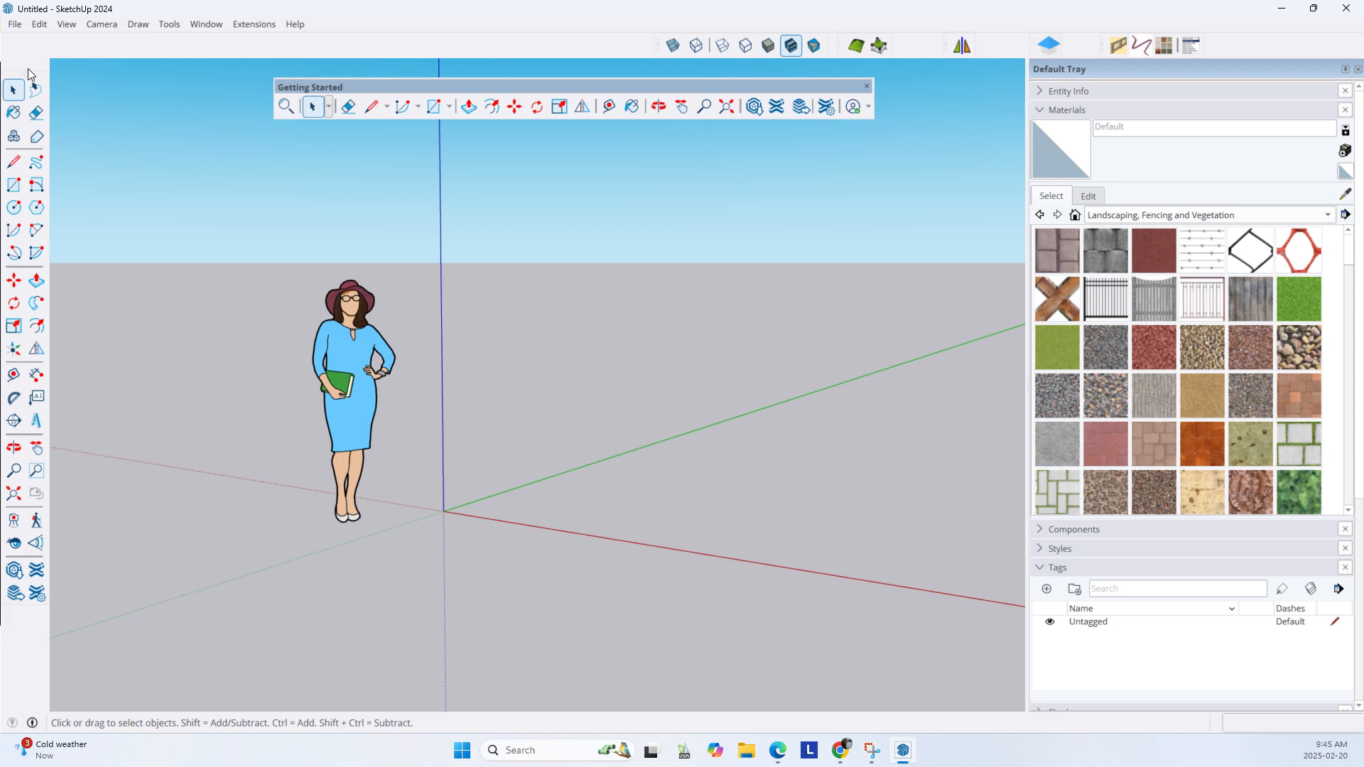
left_click_drag(28, 73, 86, 122)
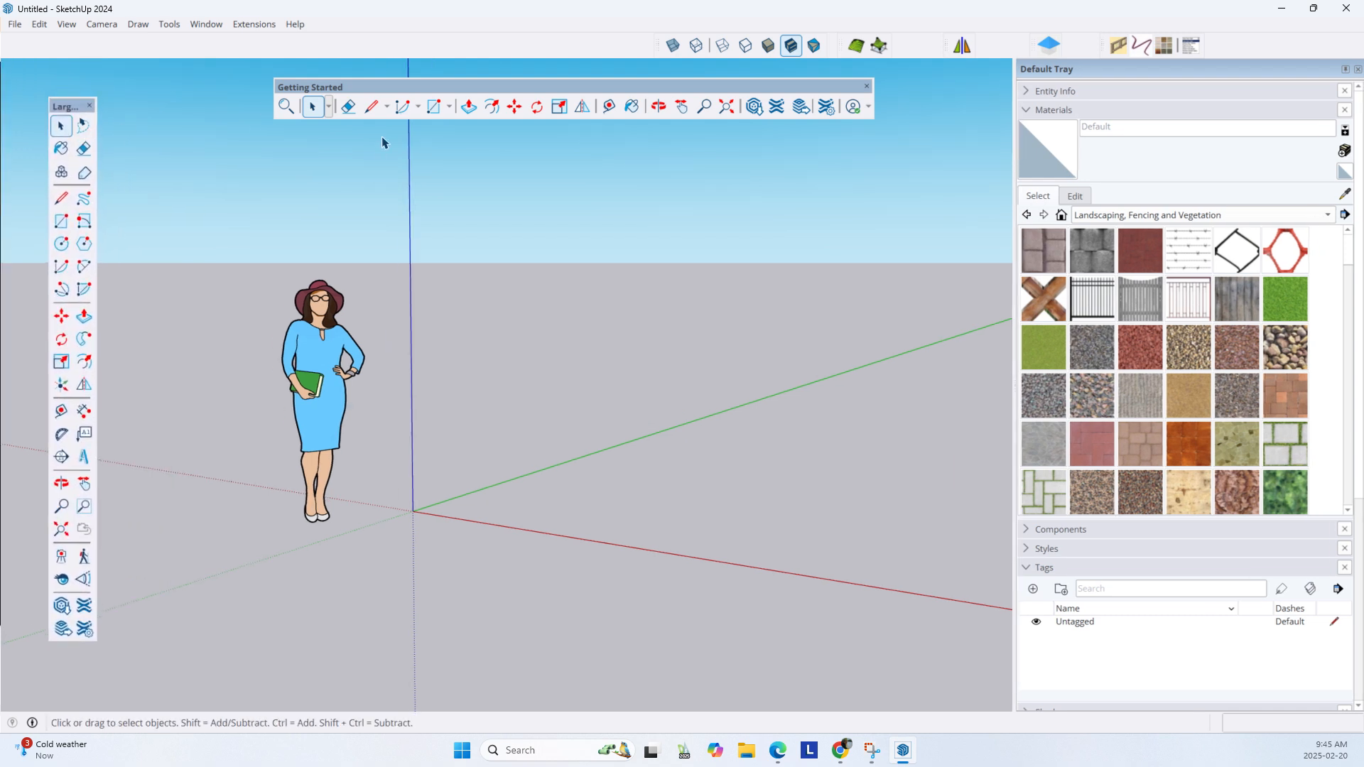
left_click_drag(395, 89, 355, 80)
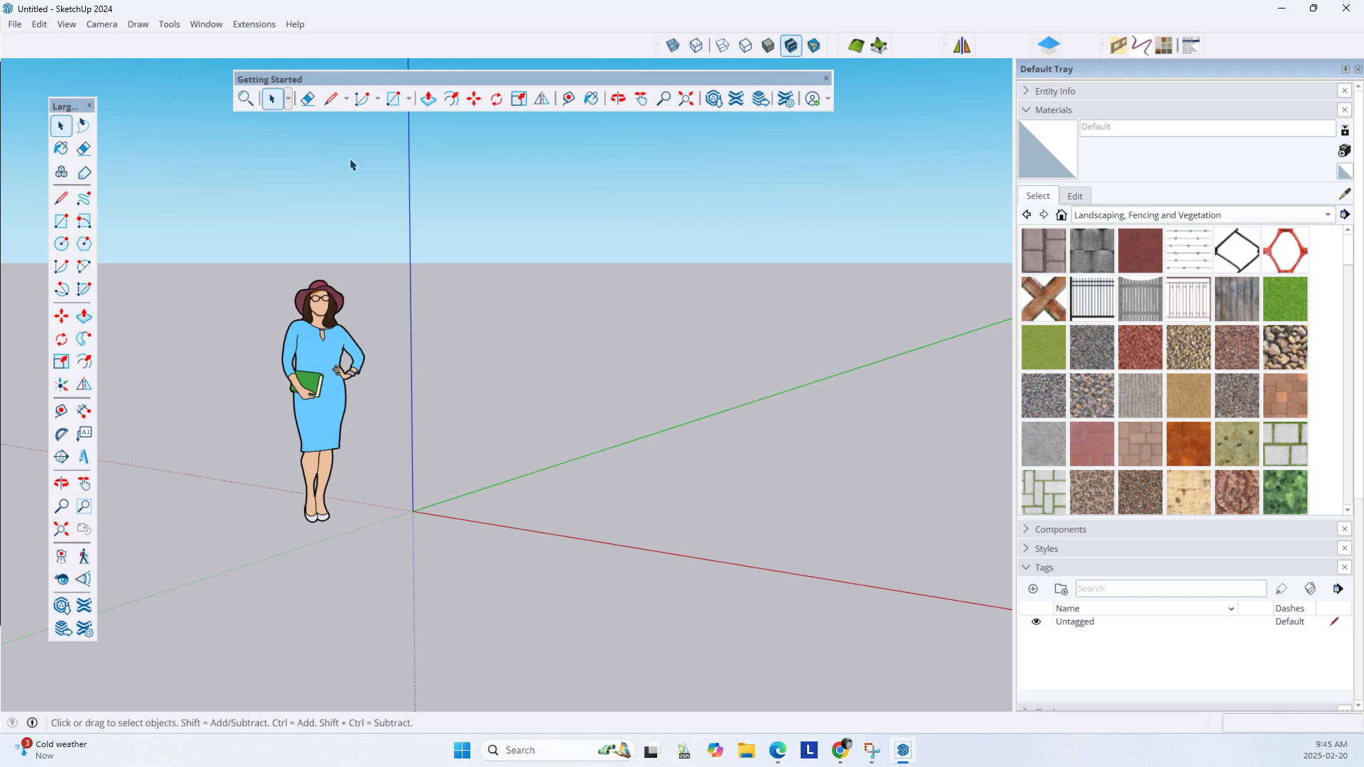
Draw a rectangle about 6 ft 10 in by 10 ft 4 in from the origin and push/pull it up about 4 ft 3 in.
left_click(391, 101)
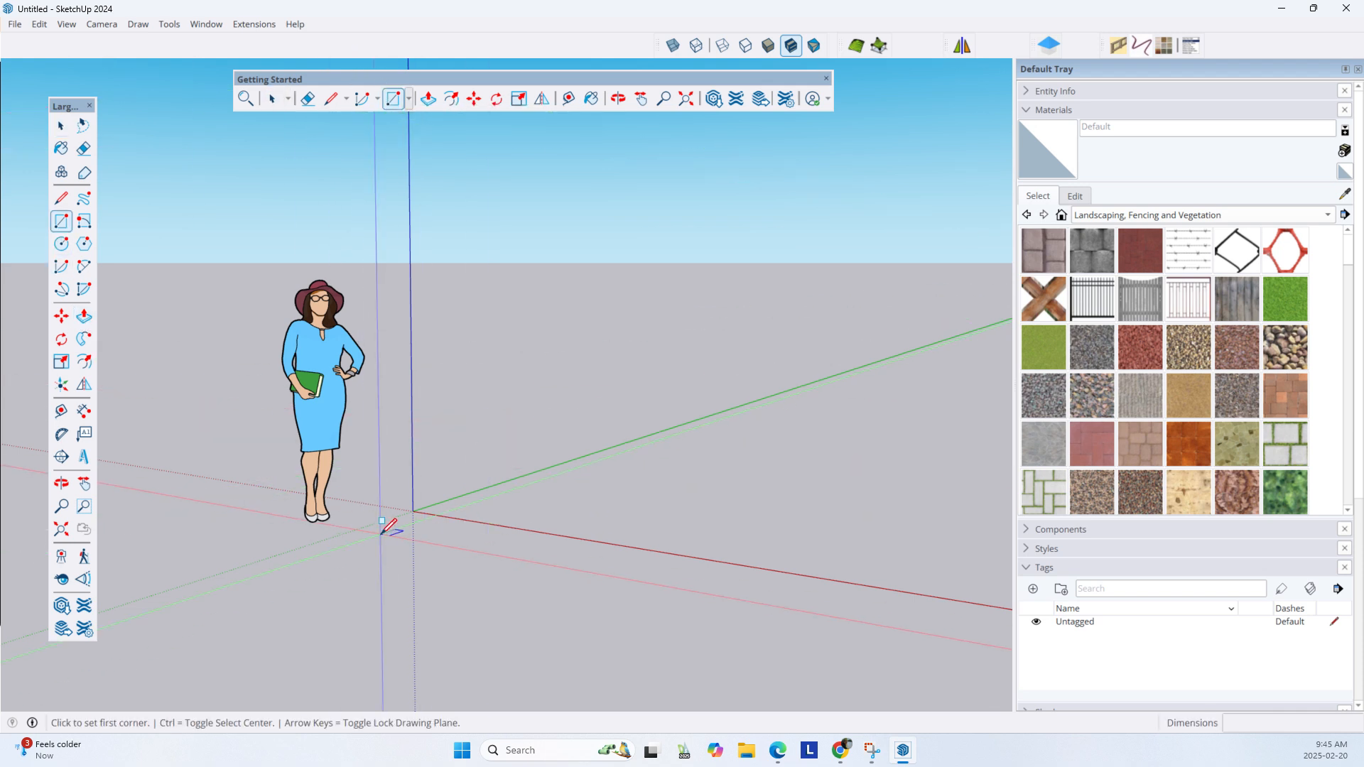
left_click(413, 510)
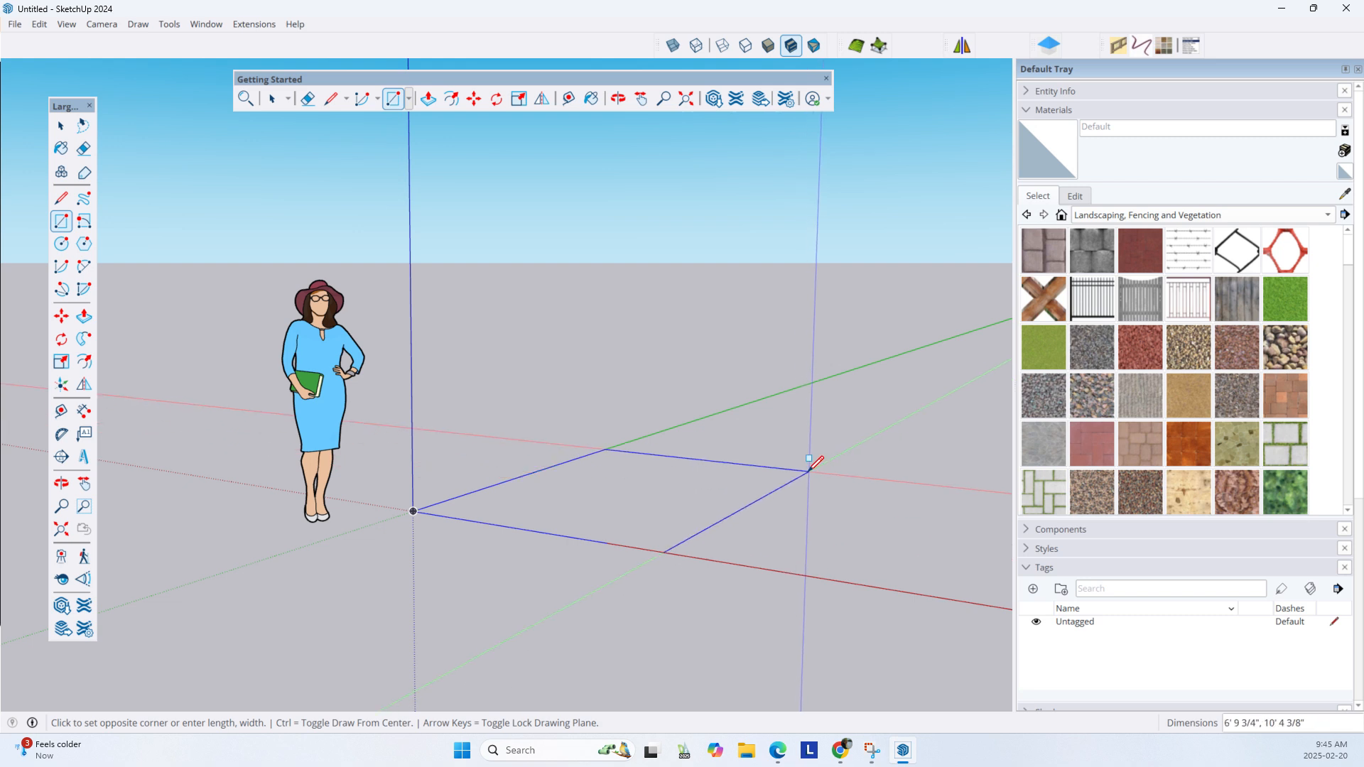
left_click(808, 471)
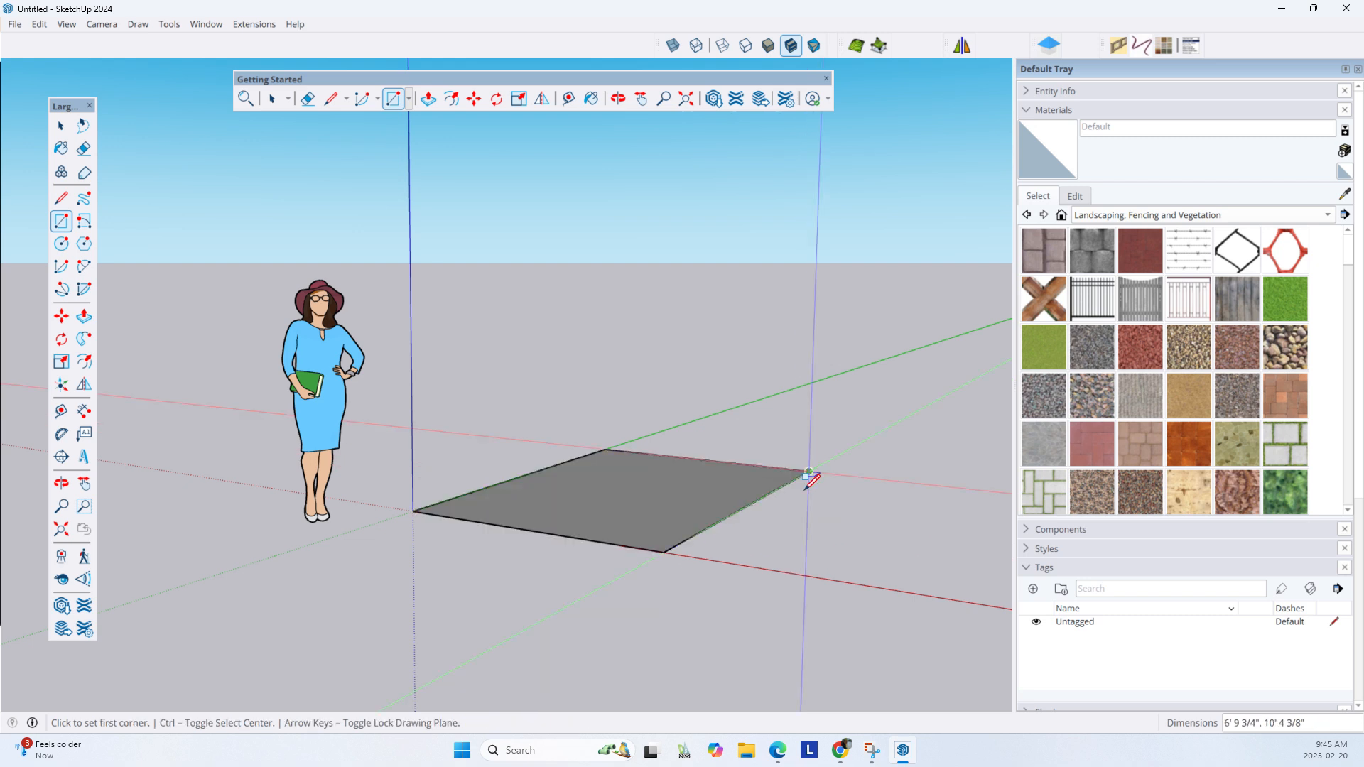
left_click(429, 99)
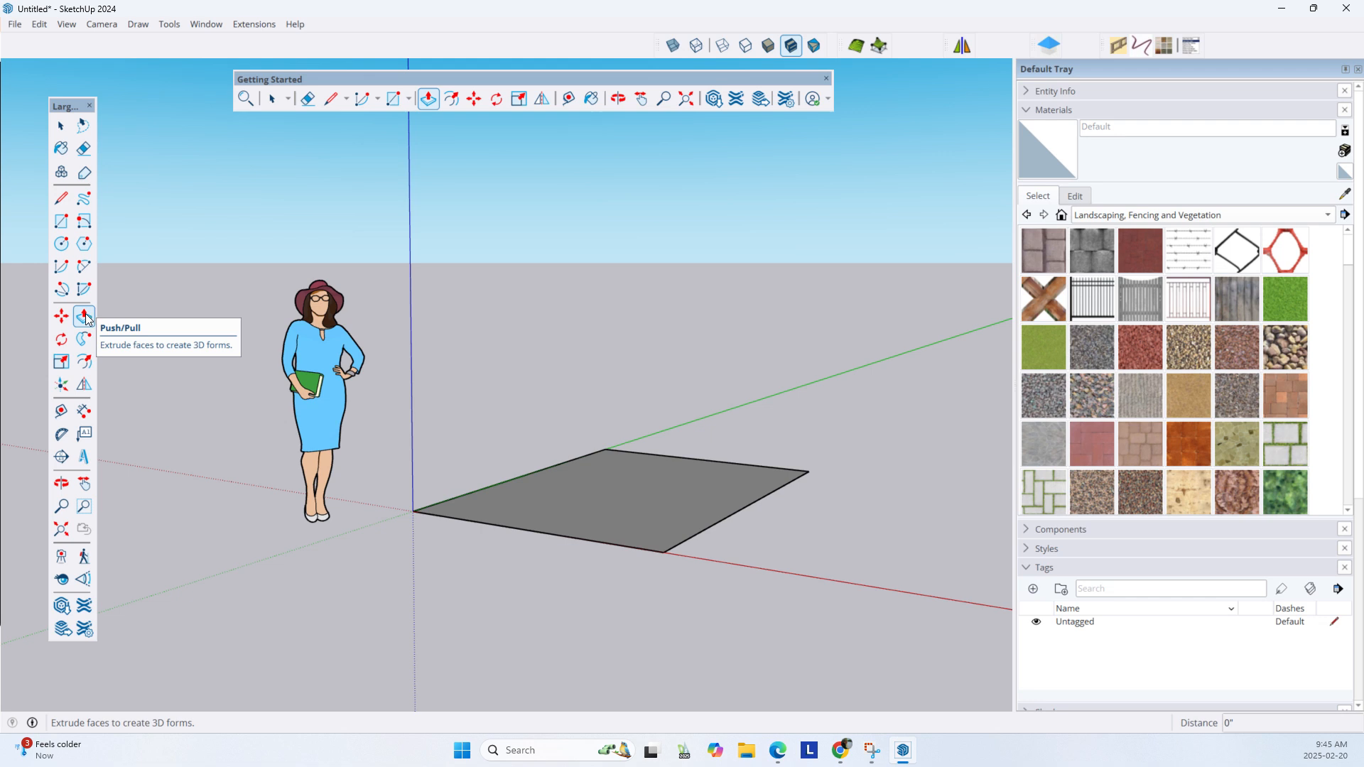
left_click(630, 528)
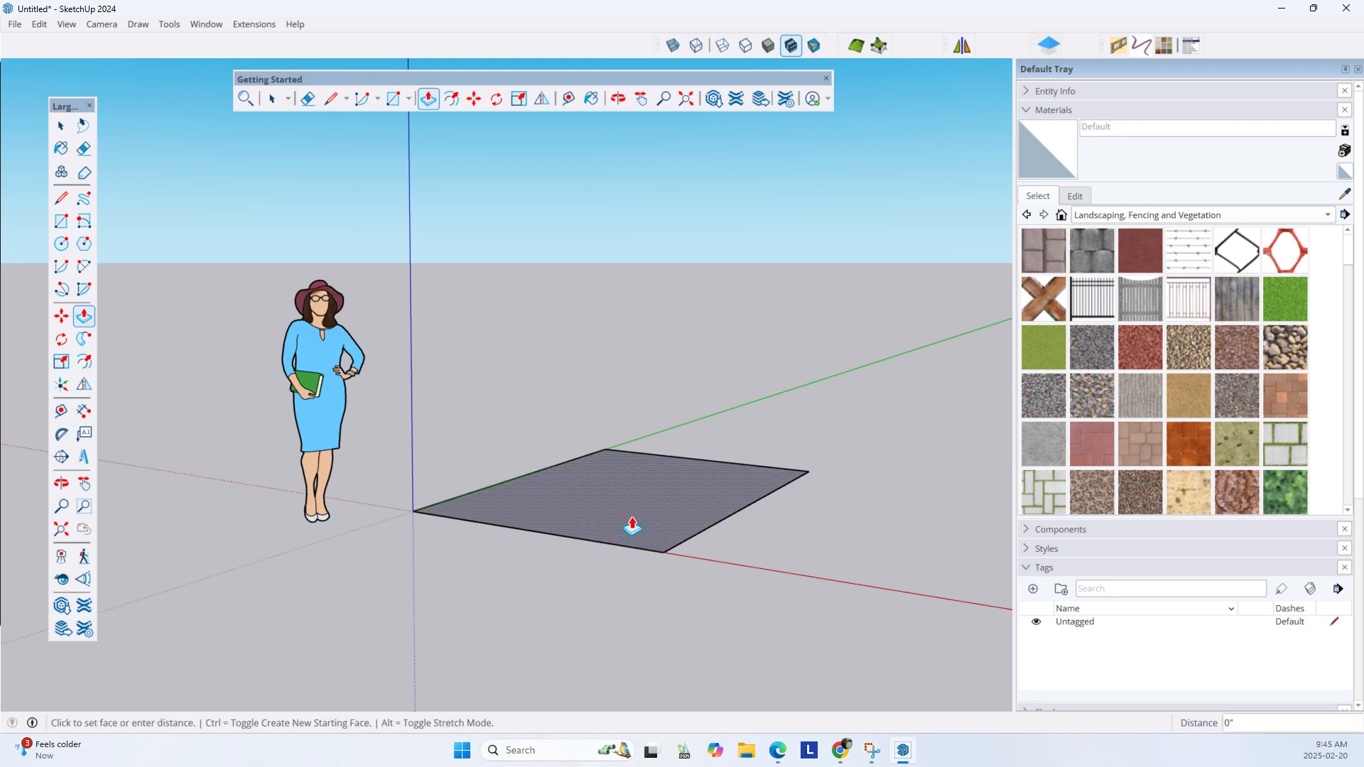
left_click(618, 353)
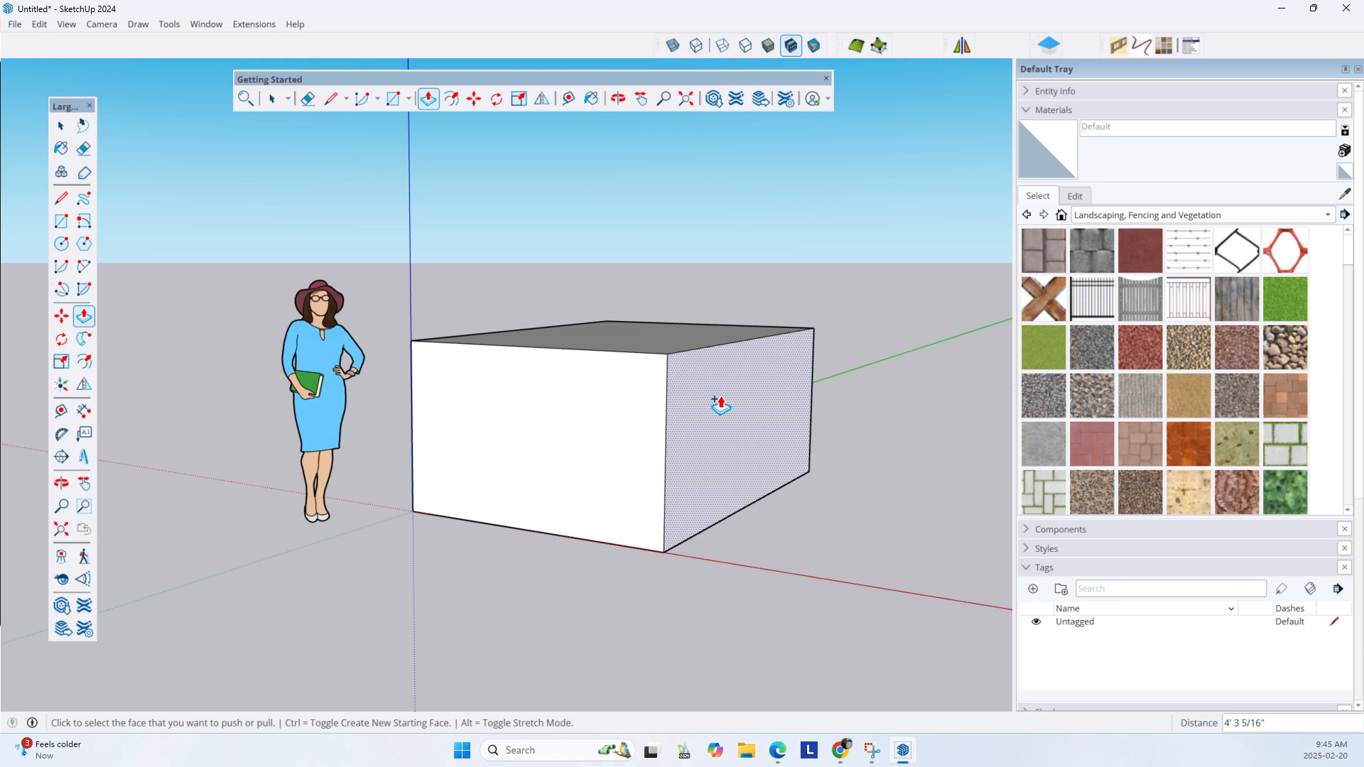
Extend the box along the red axis about 4 ft 11 in as a new section and pull the original section's front out about 6 ft 1 in.
left_click(717, 403)
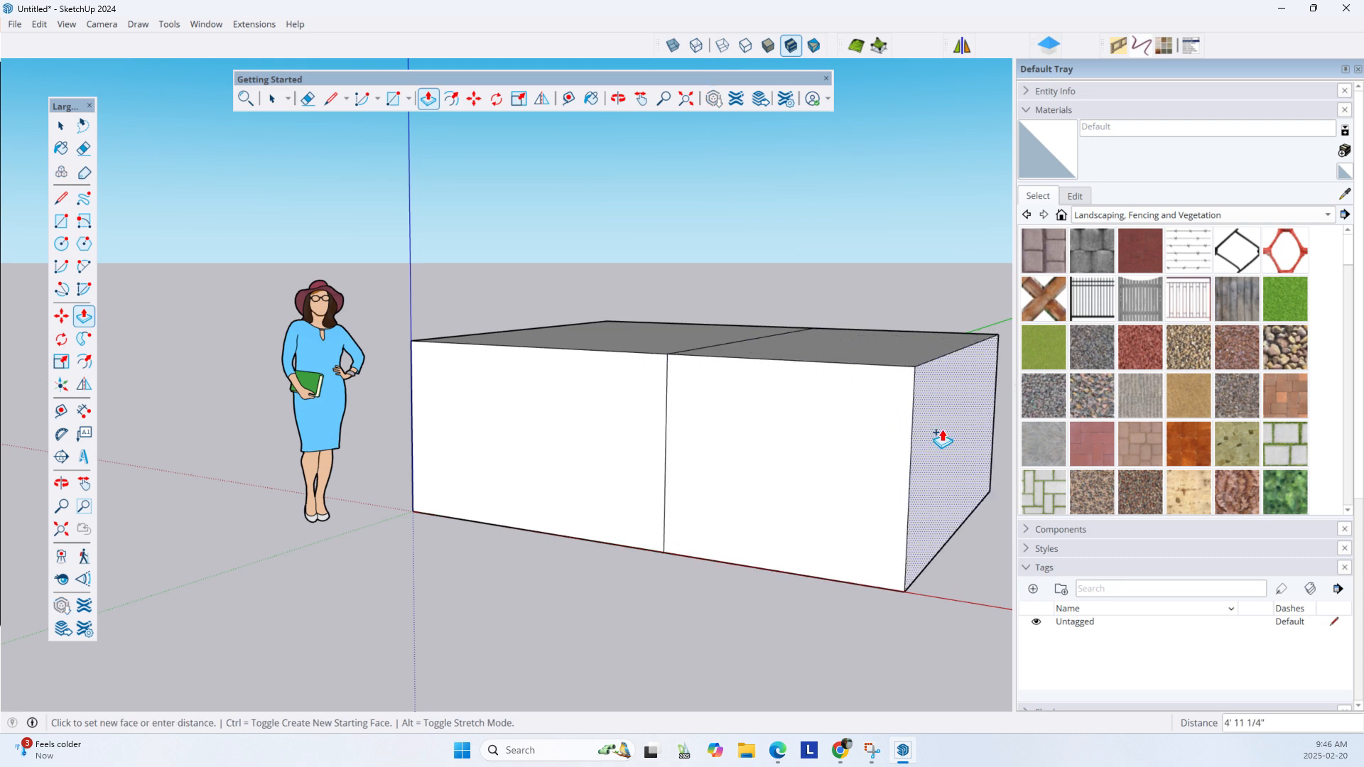
left_click(941, 438)
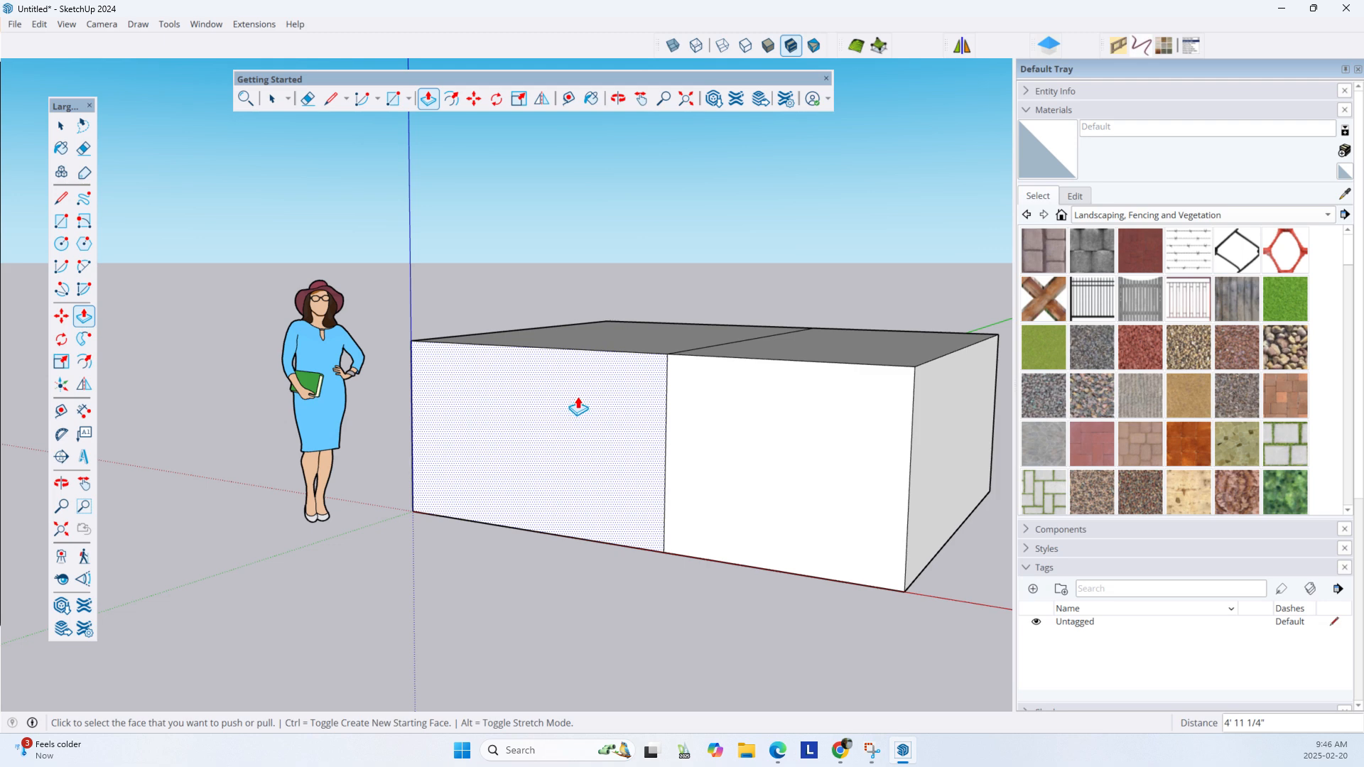
middle_click_drag(533, 444, 518, 503)
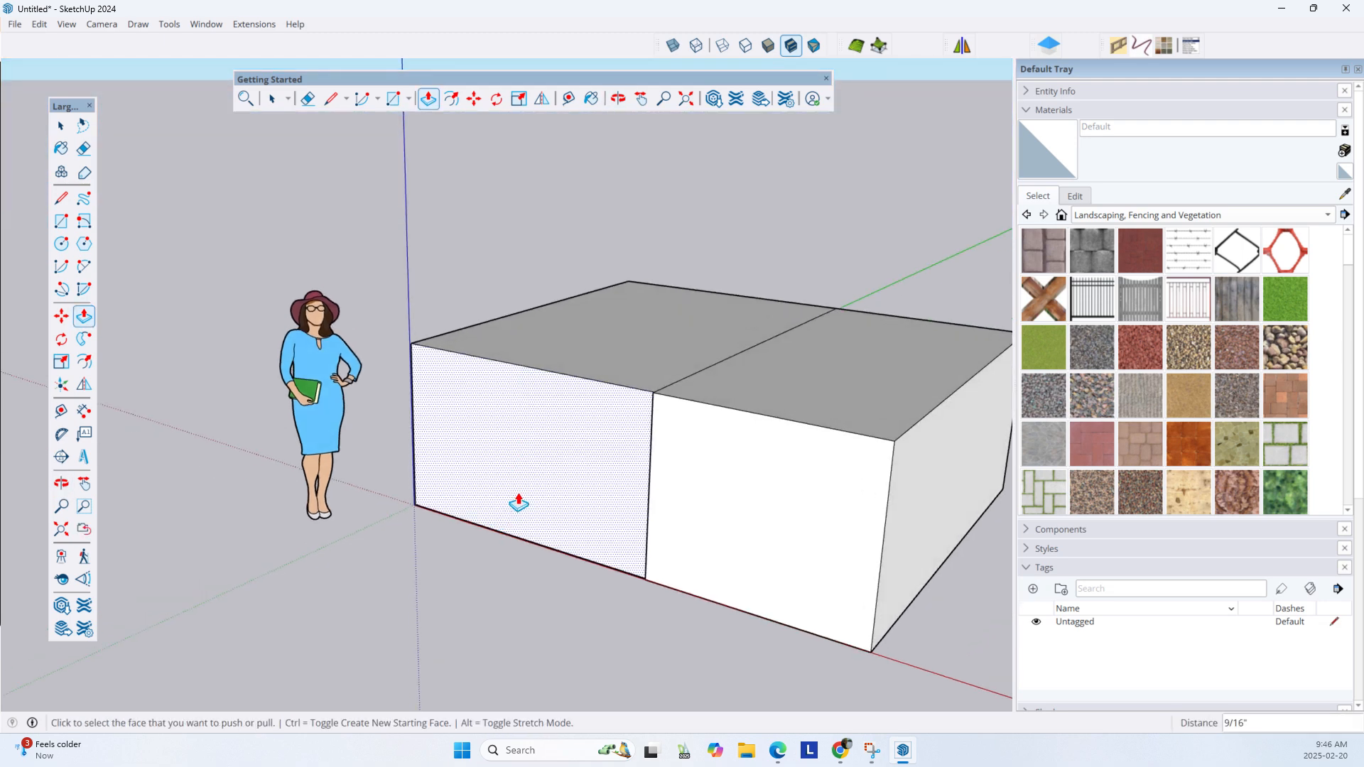
left_click(540, 464)
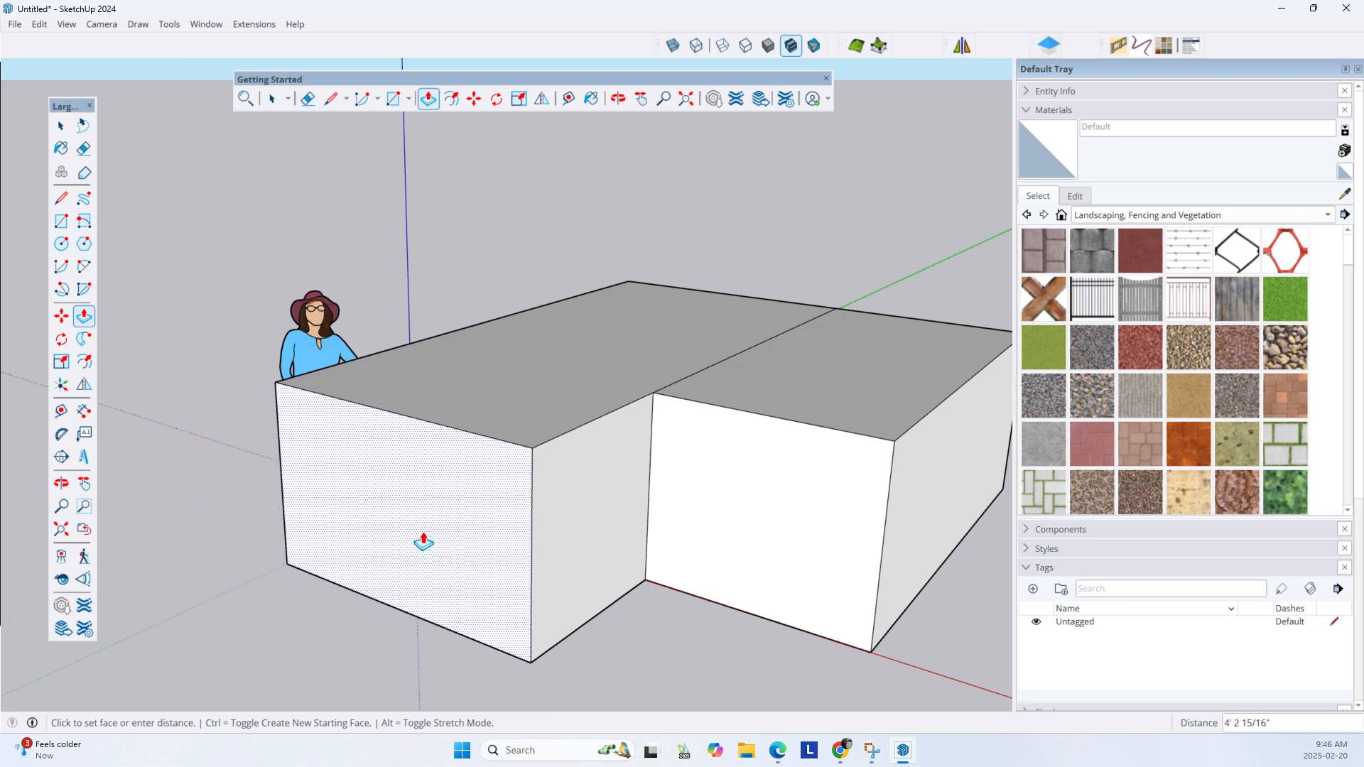
left_click(359, 569)
Pull the added section's front face out about 4 ft 4 in as a separate new block.
middle_click_drag(706, 597, 693, 526)
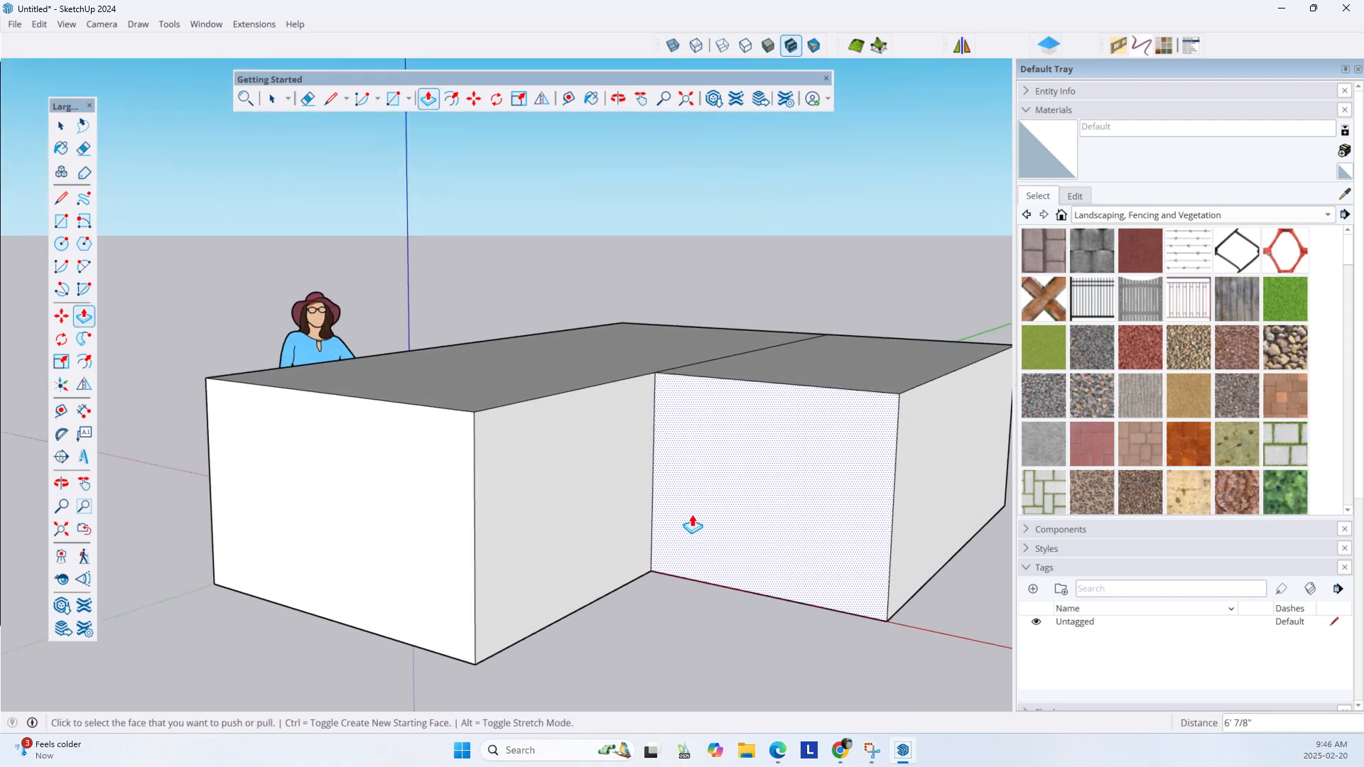
middle_click_drag(768, 505, 767, 467)
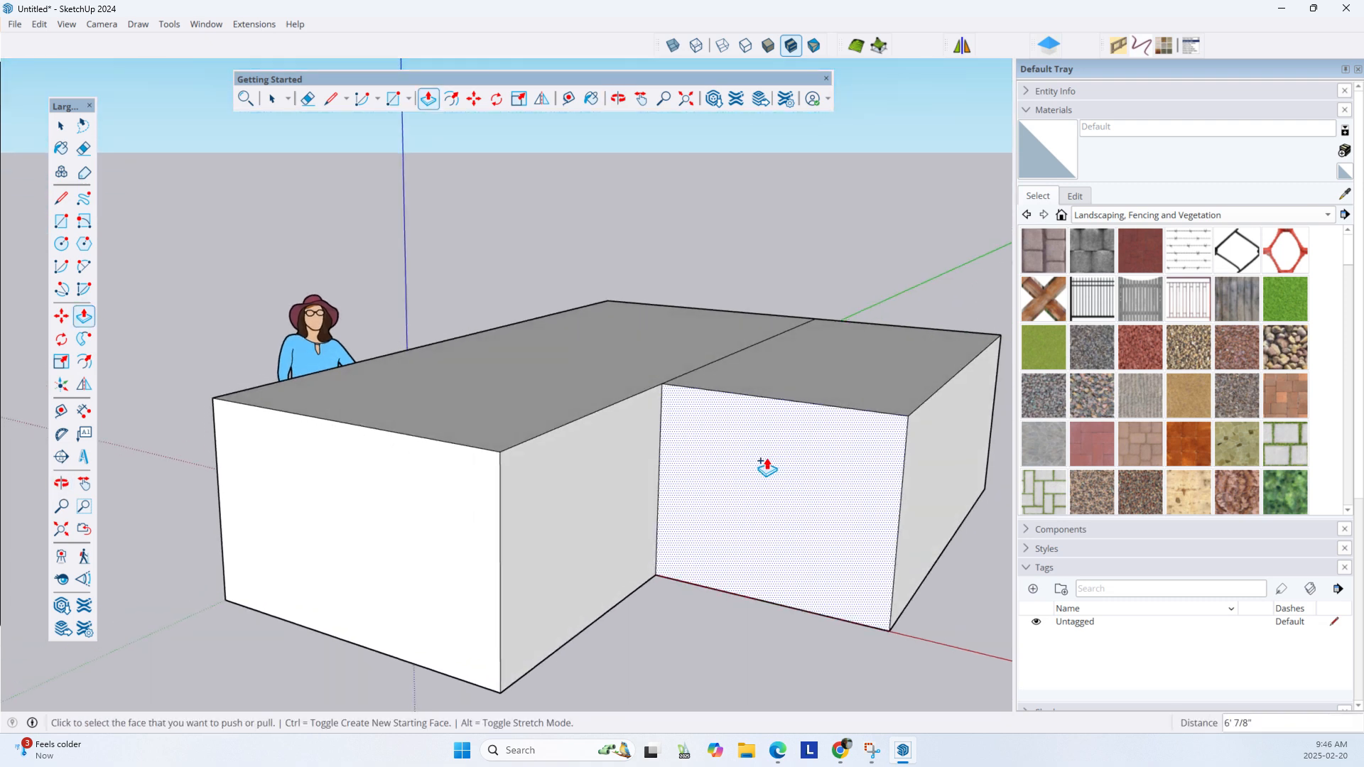
left_click(767, 466)
left_click(667, 518)
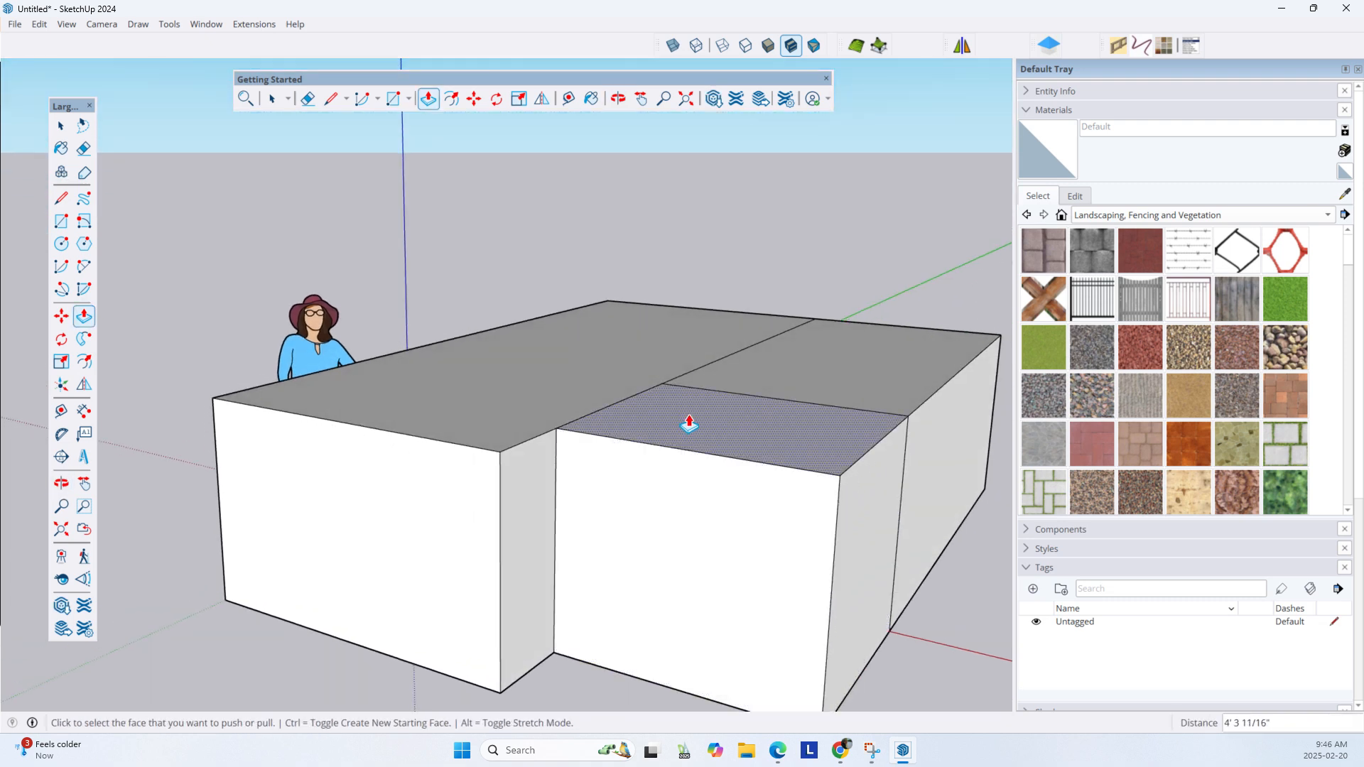
Lower the new front block's top, and form a raised block on it by pulling the inner wall out about 2 ft 11 in and pushing its front back.
left_click(688, 424)
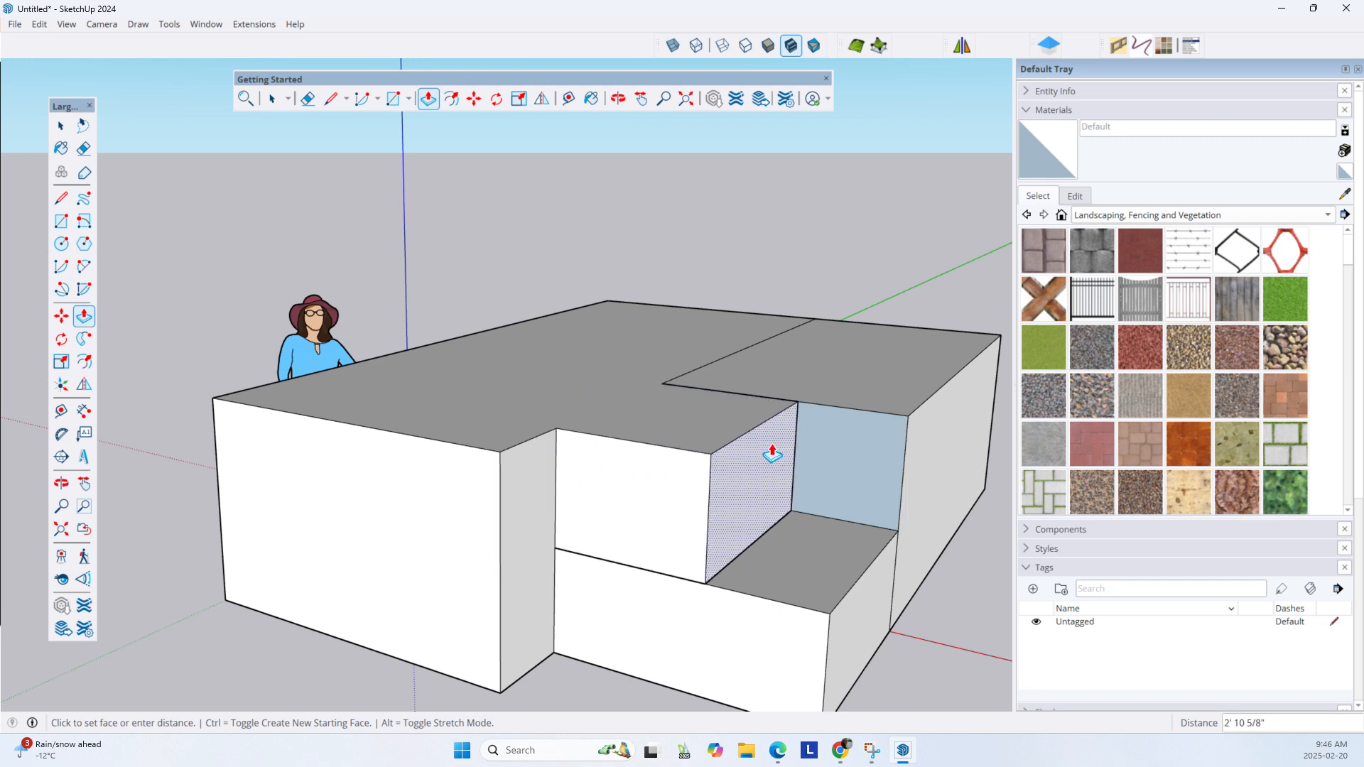
left_click(773, 455)
left_click(593, 518)
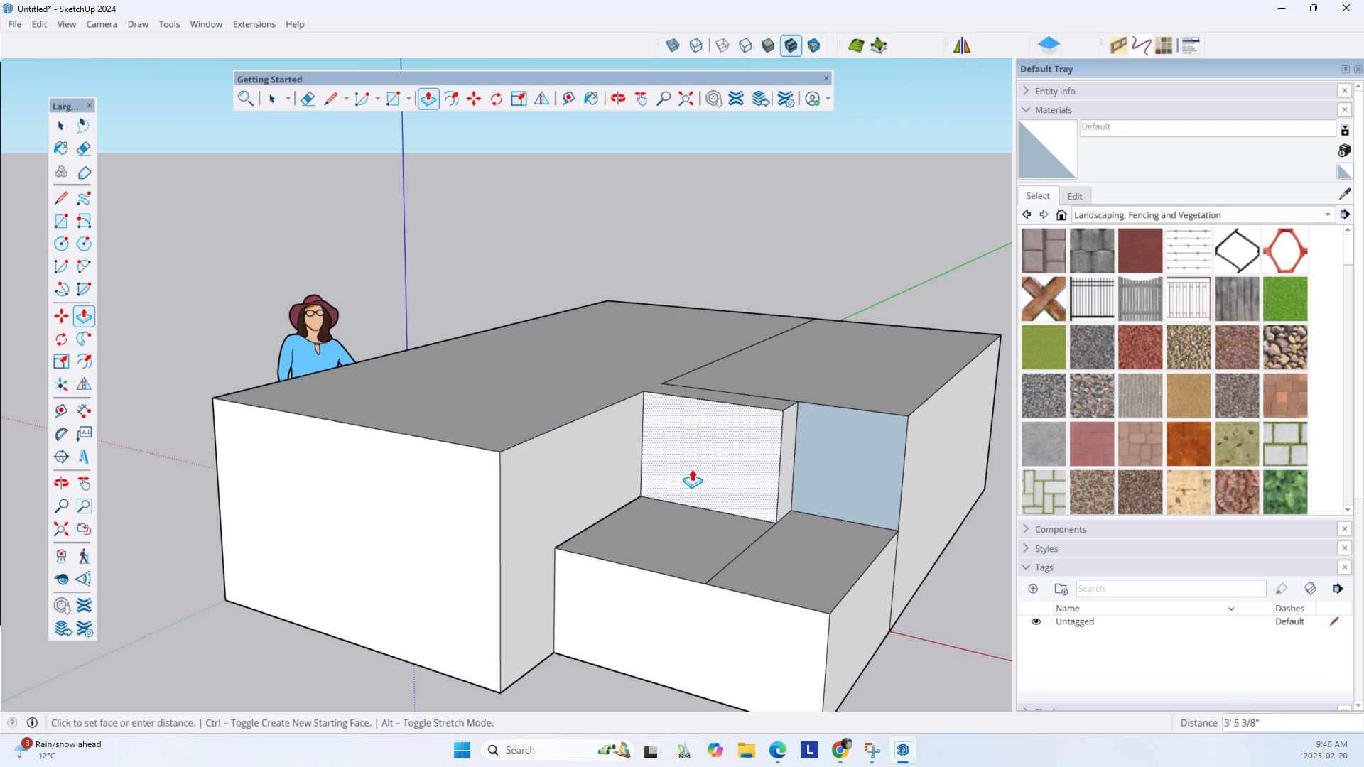
left_click(658, 490)
Push the tread beside the inner wall down about 1 ft 1 in and pull an intermediate step about 11 in out of the riser behind it.
left_click(646, 548)
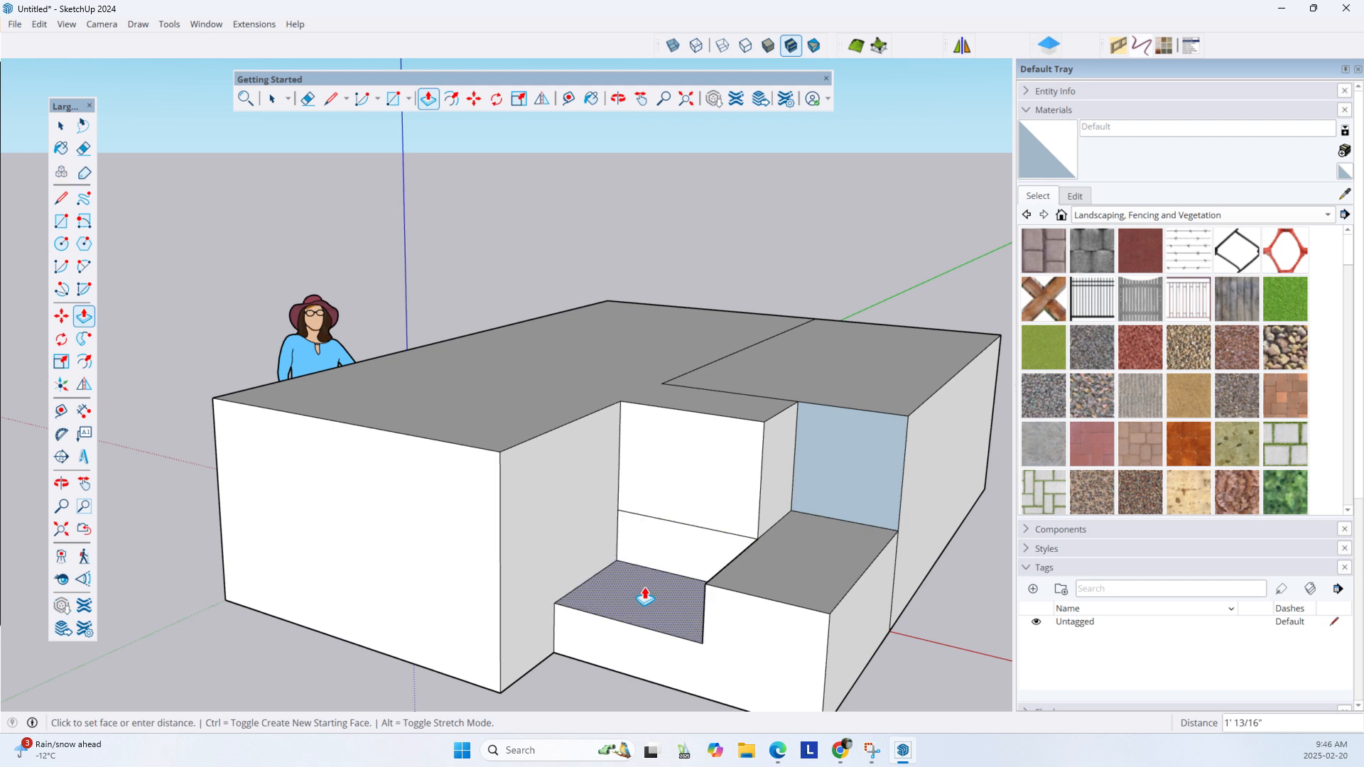
left_click(646, 594)
left_click(659, 560)
left_click(642, 578)
left_click(658, 548)
left_click(664, 500)
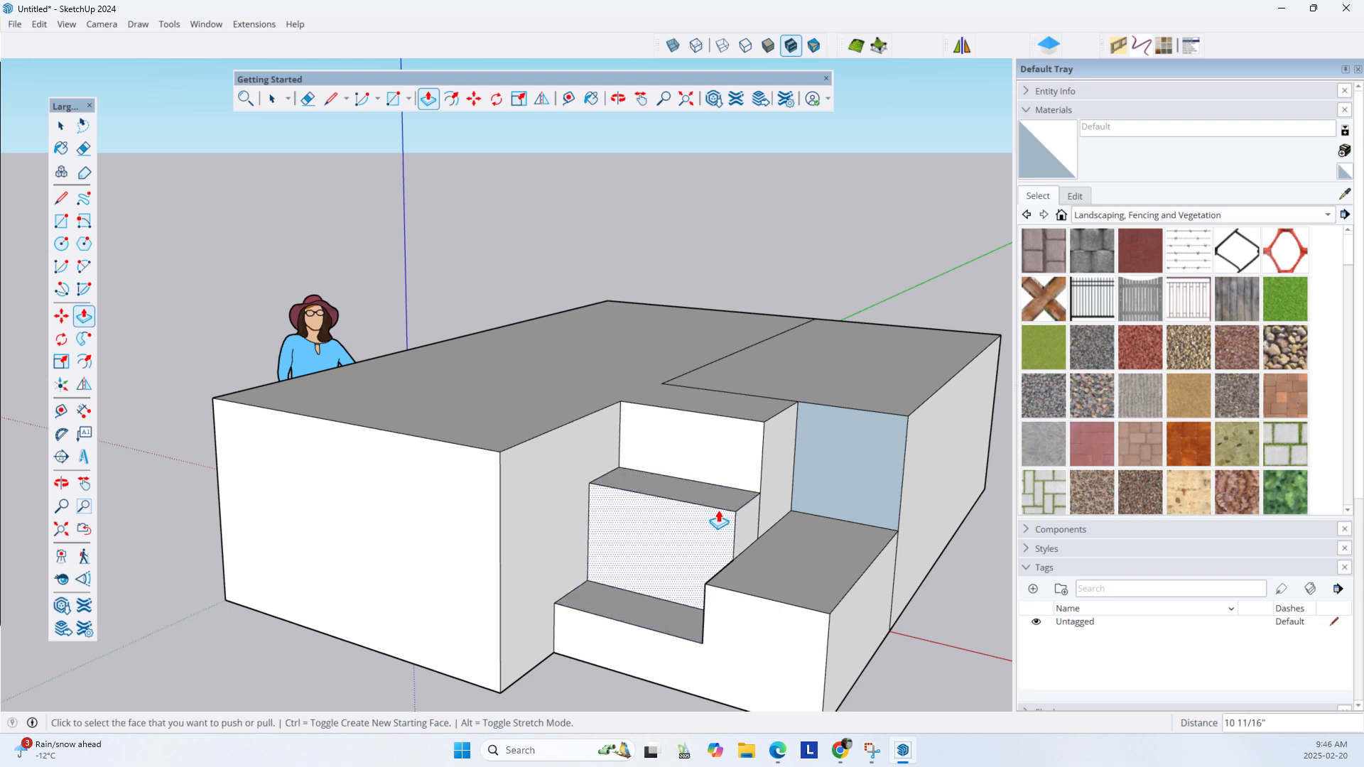
Push/pull a small block about 10 in deep at the intermediate step's outer corner.
left_click(737, 523)
left_click(681, 522)
left_click(712, 518)
left_click(699, 529)
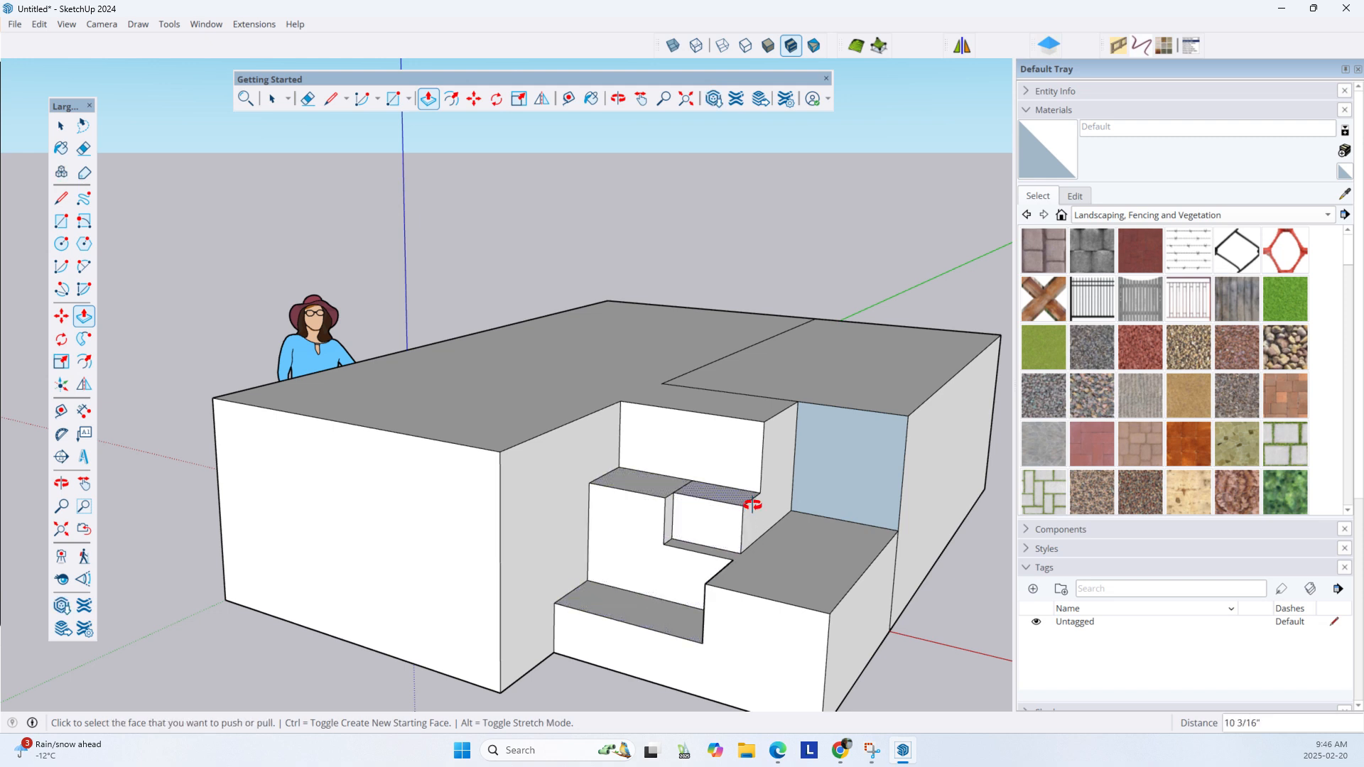
Lower the top of the section added along the red axis by about 1 ft and a further 7 in, forming a terrace.
middle_click_drag(752, 503, 543, 507)
middle_click_drag(639, 487, 727, 469)
left_click(703, 429)
left_click(710, 378)
middle_click_drag(741, 422, 226, 521)
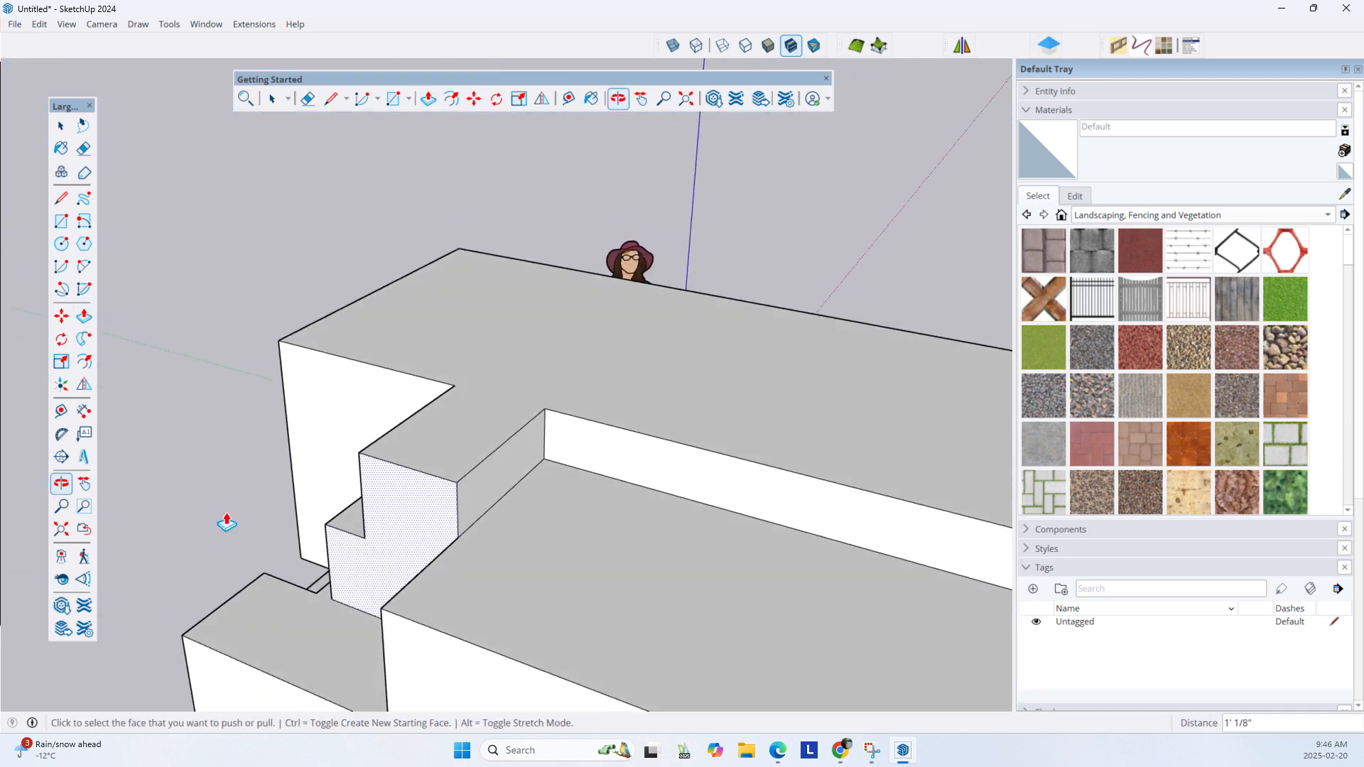
left_click(523, 489)
left_click(509, 487)
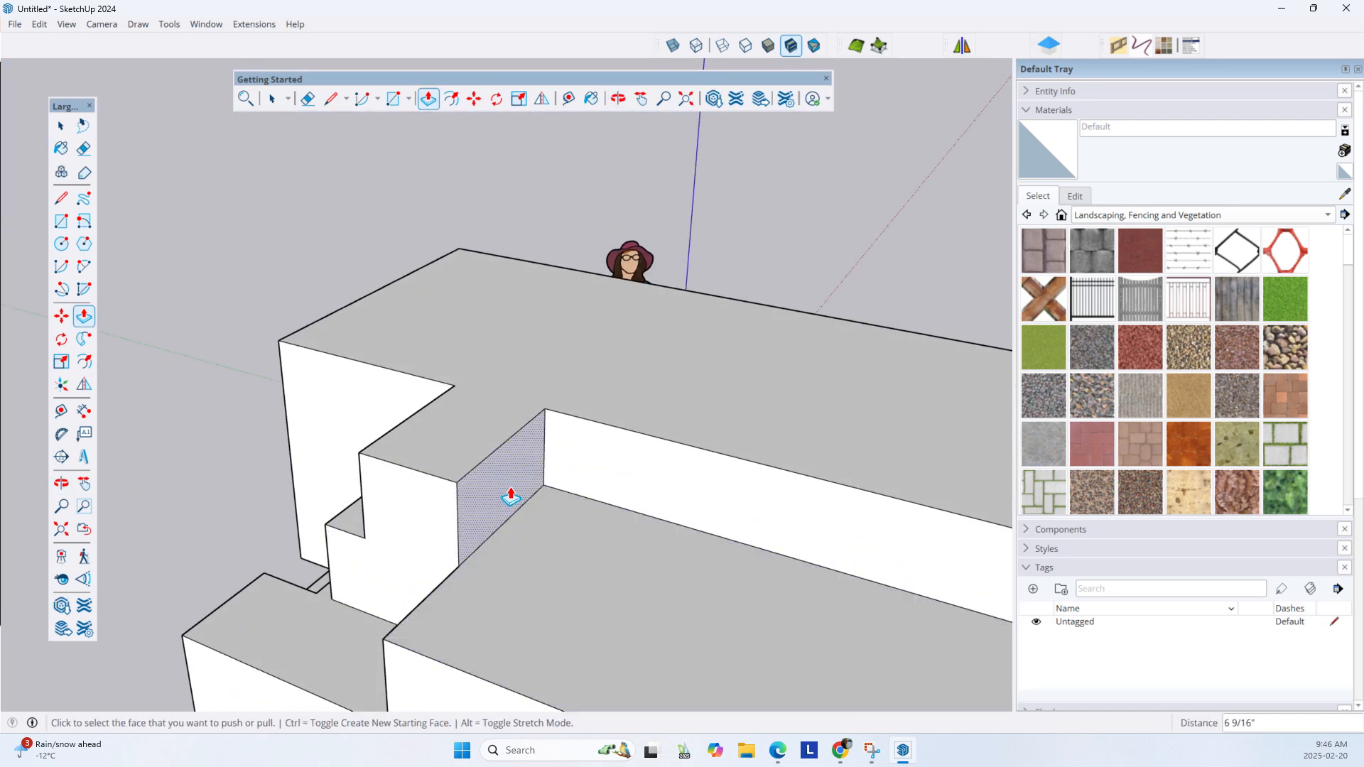
Pull the raised block's side face out about 3 ft 9 in over the terrace and extend its front about 1 ft 1 in as a separate section.
left_click(511, 496)
left_click(730, 527)
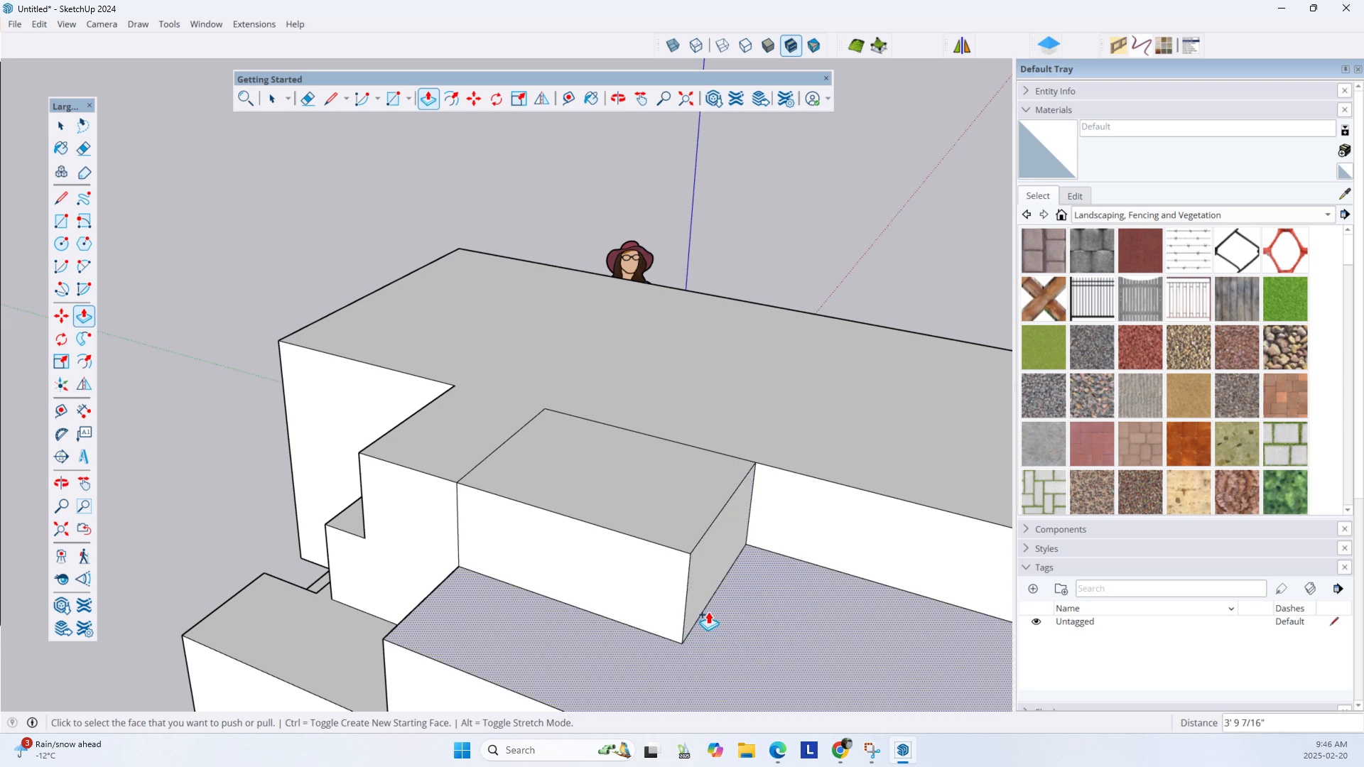
middle_click_drag(707, 619, 505, 462)
left_click(505, 463)
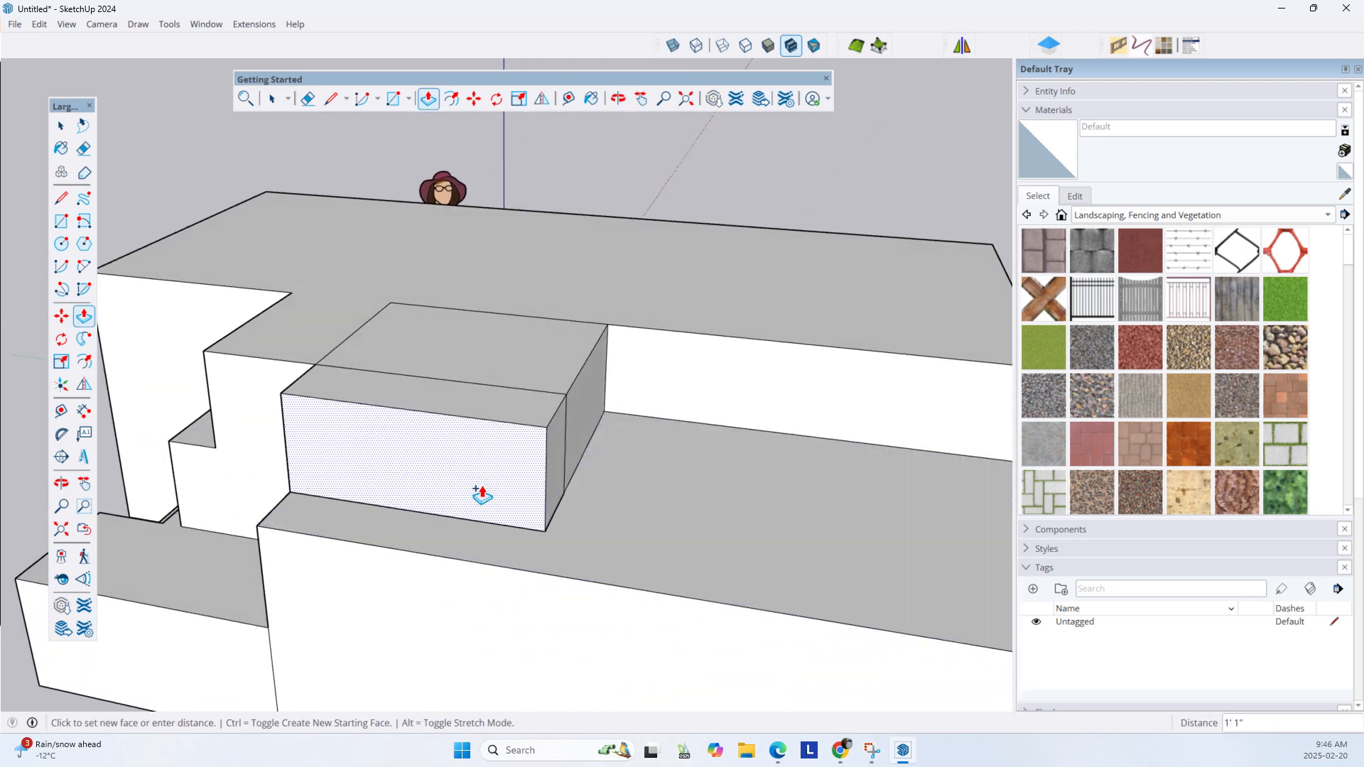
left_click(530, 459)
Raise the top of the block on the terrace and push its front section's end face back about 1 ft 10 in.
left_click(537, 387)
left_click(542, 289)
middle_click_drag(542, 289, 305, 447)
left_click(317, 437)
left_click(283, 395)
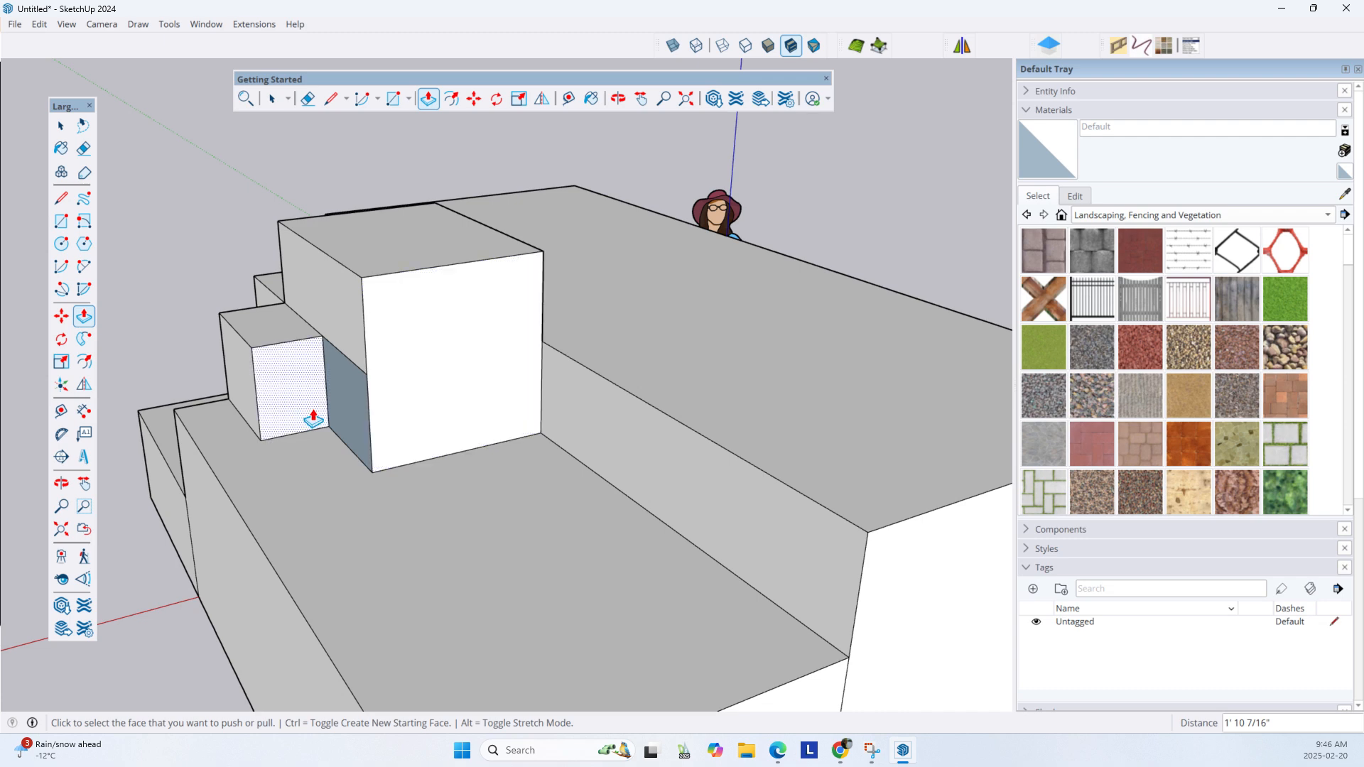
Examine the stepped block model from several angles and distances, including the small steps at the inner corner.
middle_click_drag(270, 372, 748, 357)
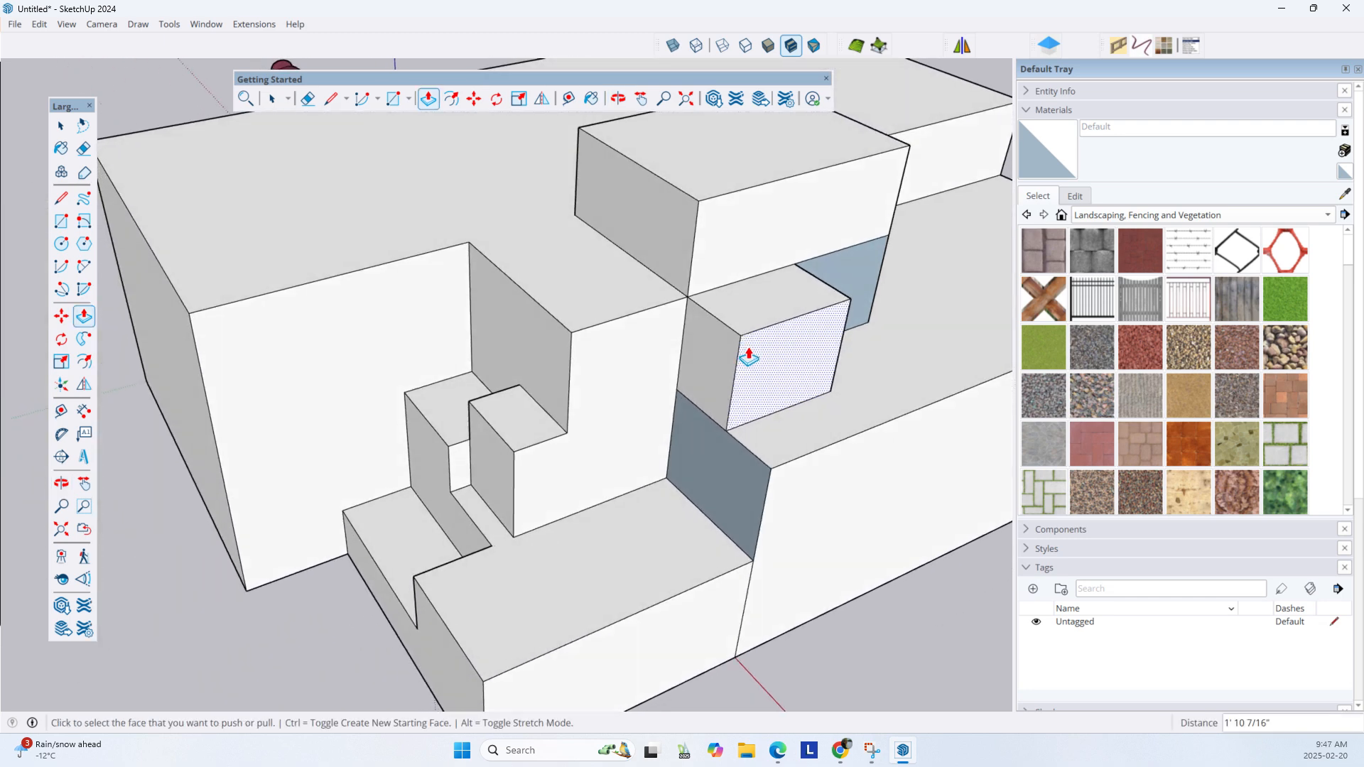
scroll(658, 405, "down", 3)
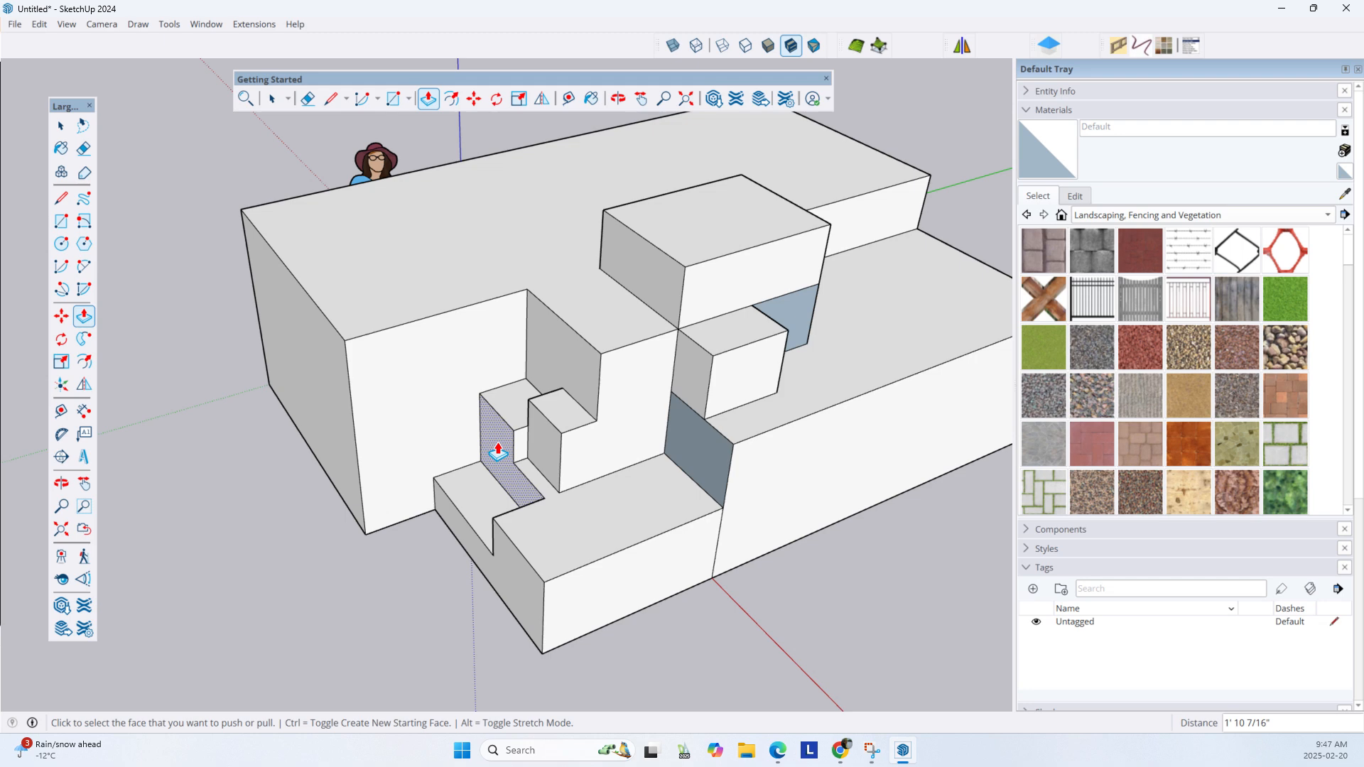
key("o")
left_click_drag(377, 436, 509, 436)
key("p")
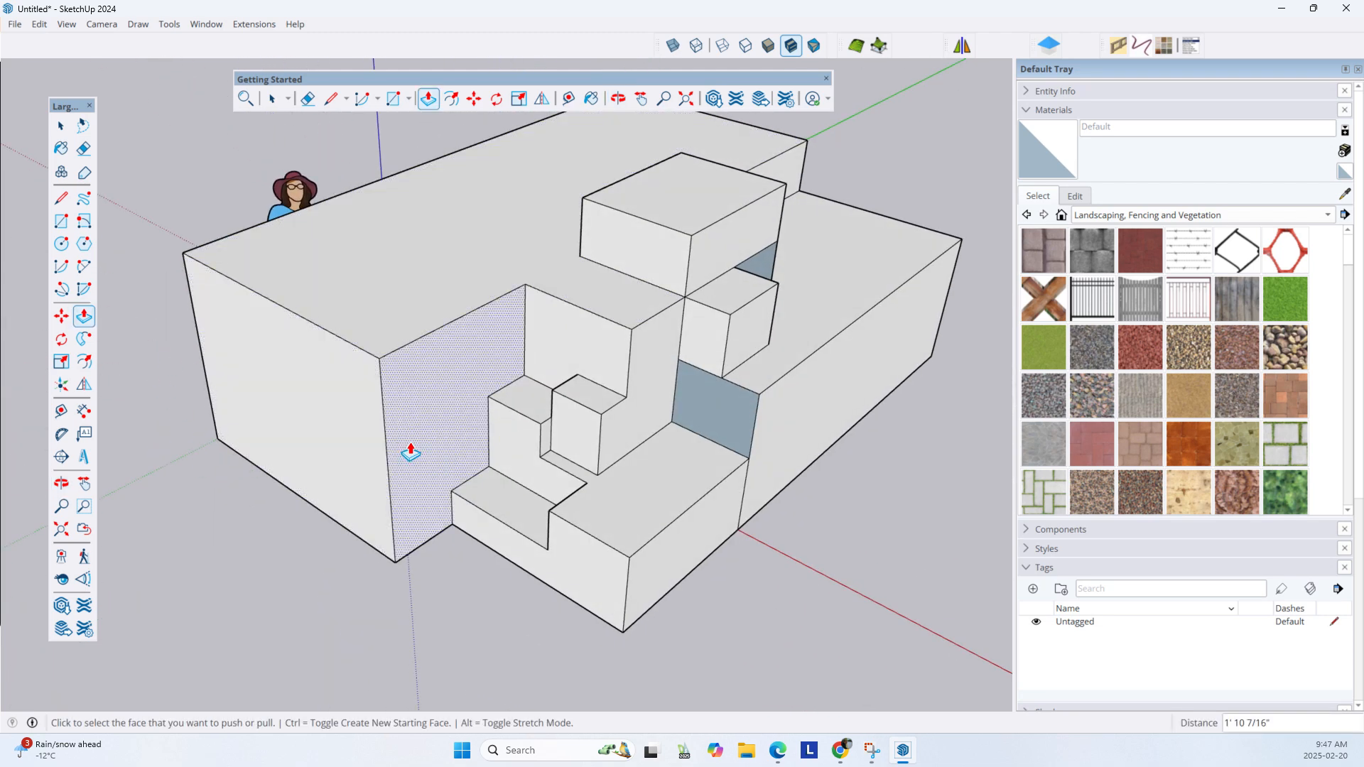
key("o")
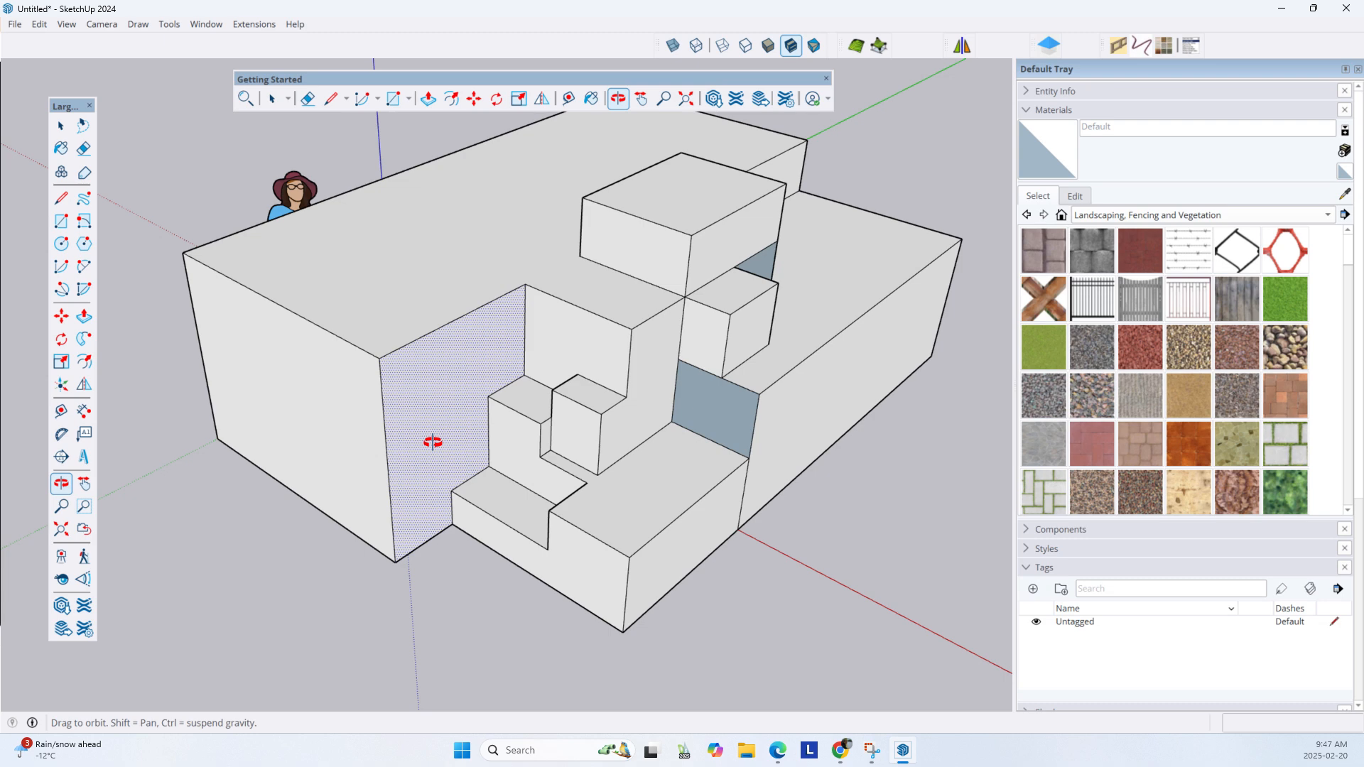
left_click_drag(432, 442, 557, 478)
key("p")
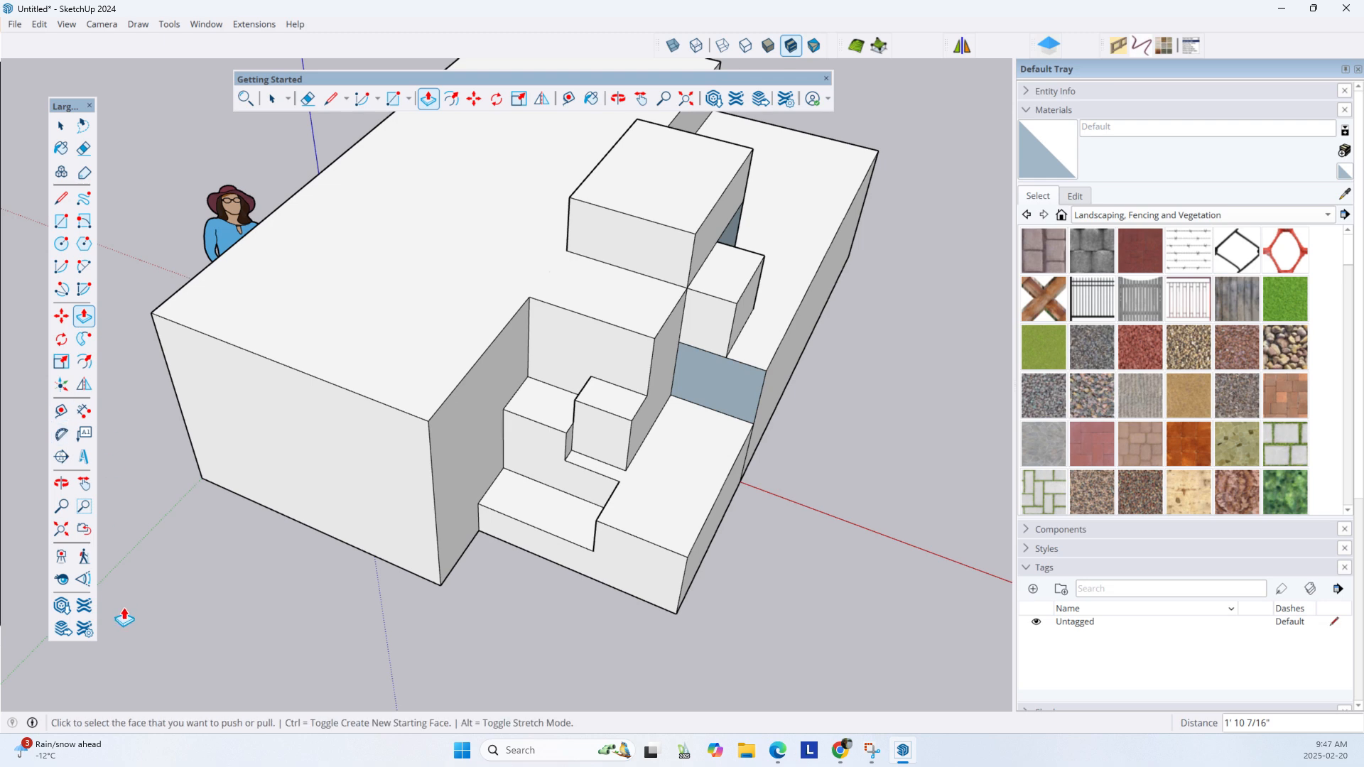
left_click(62, 485)
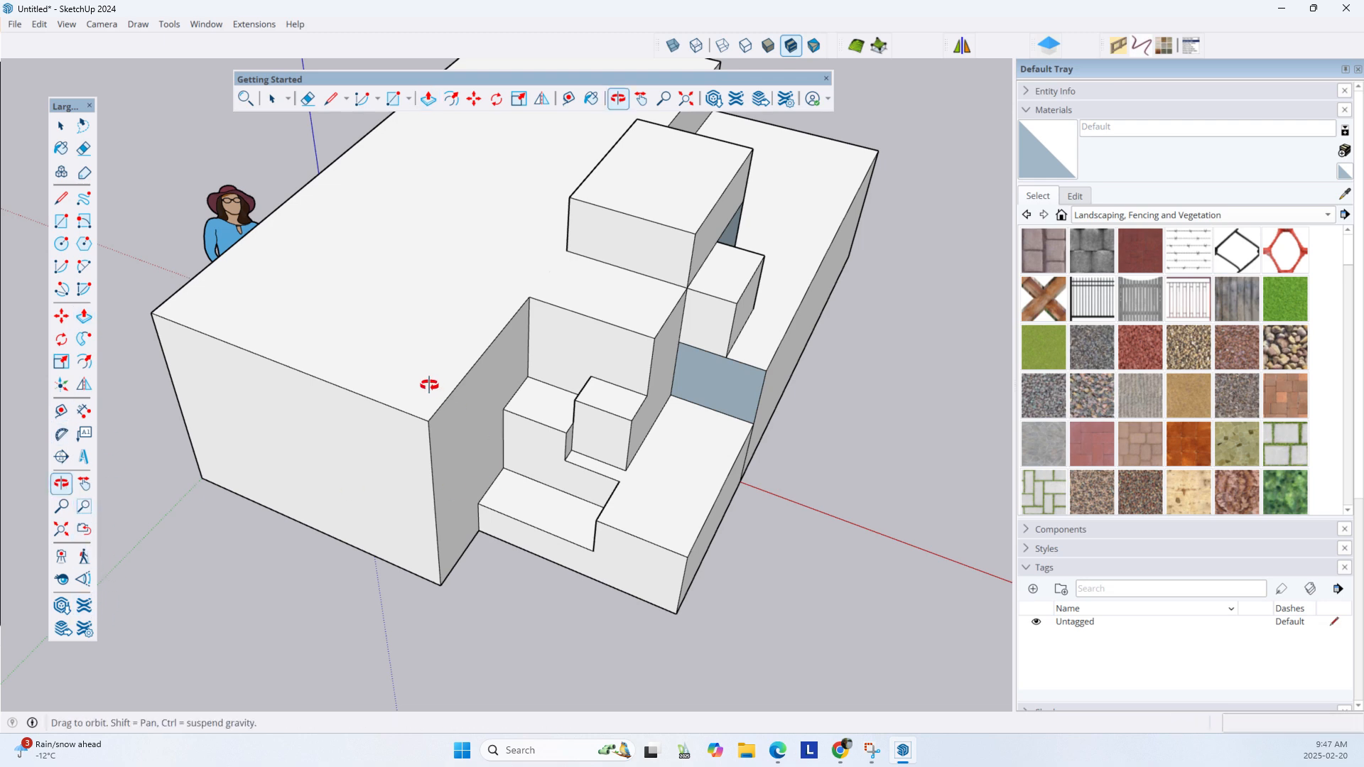
left_click_drag(429, 384, 463, 447)
scroll(451, 332, "down", 3)
scroll(451, 332, "up", 6)
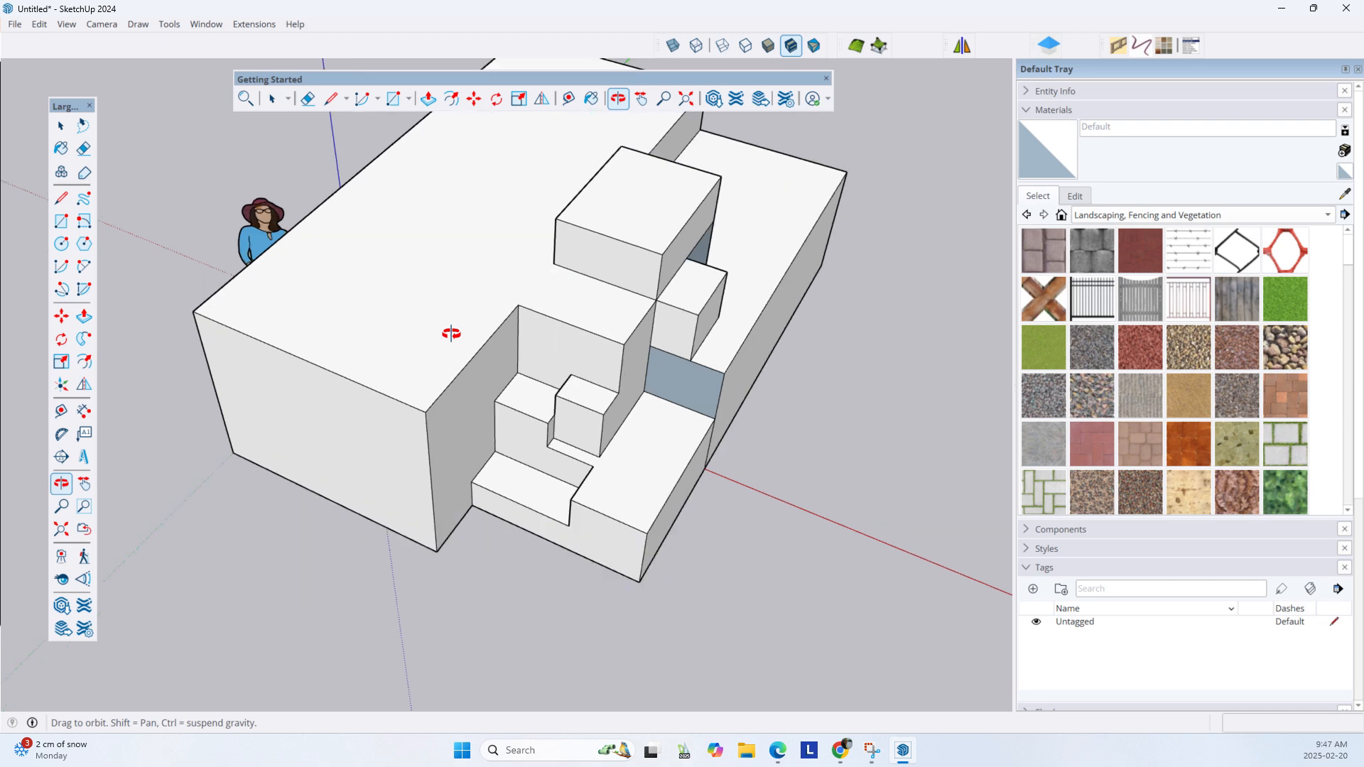
scroll(451, 332, "down", 5)
scroll(451, 332, "down", 2)
scroll(481, 429, "up", 8)
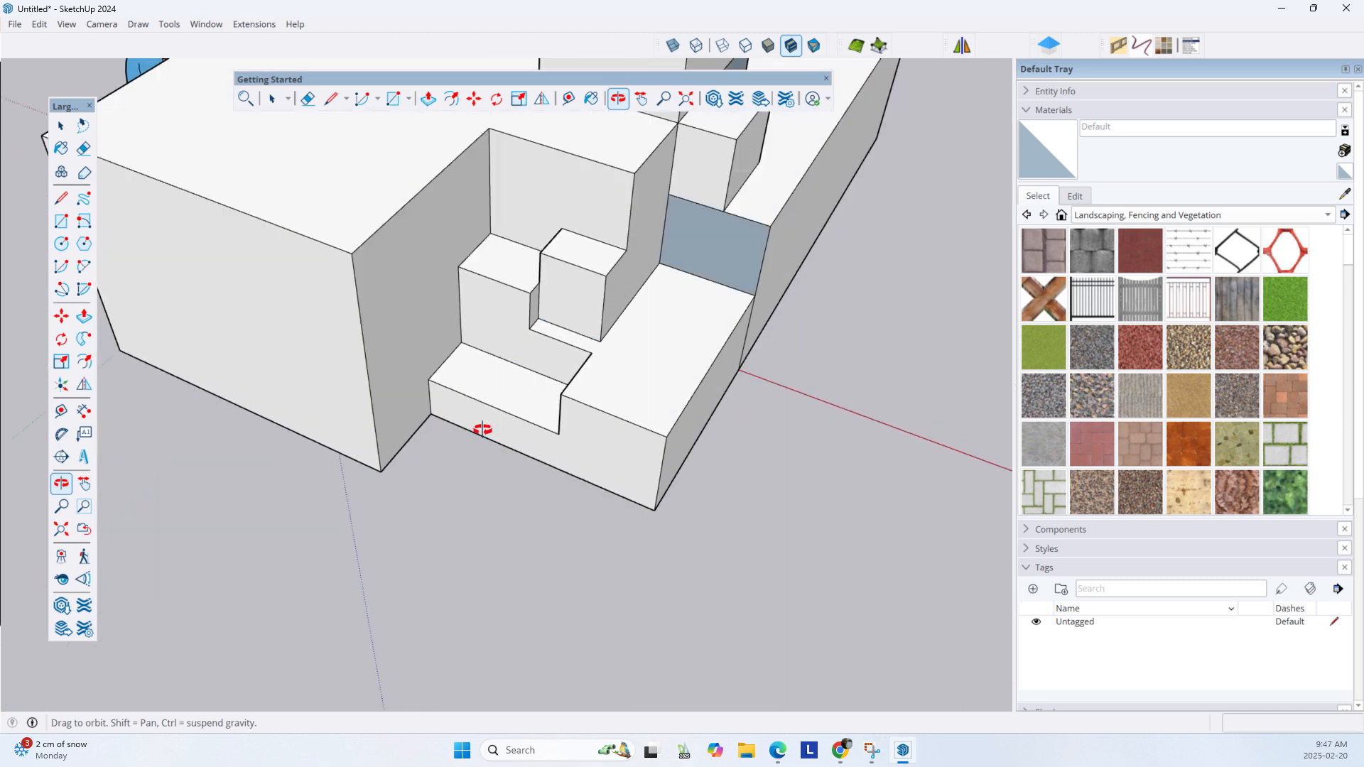
Examine the small steps at the inner corner and the overhanging block from near and far.
left_click_drag(481, 429, 542, 434)
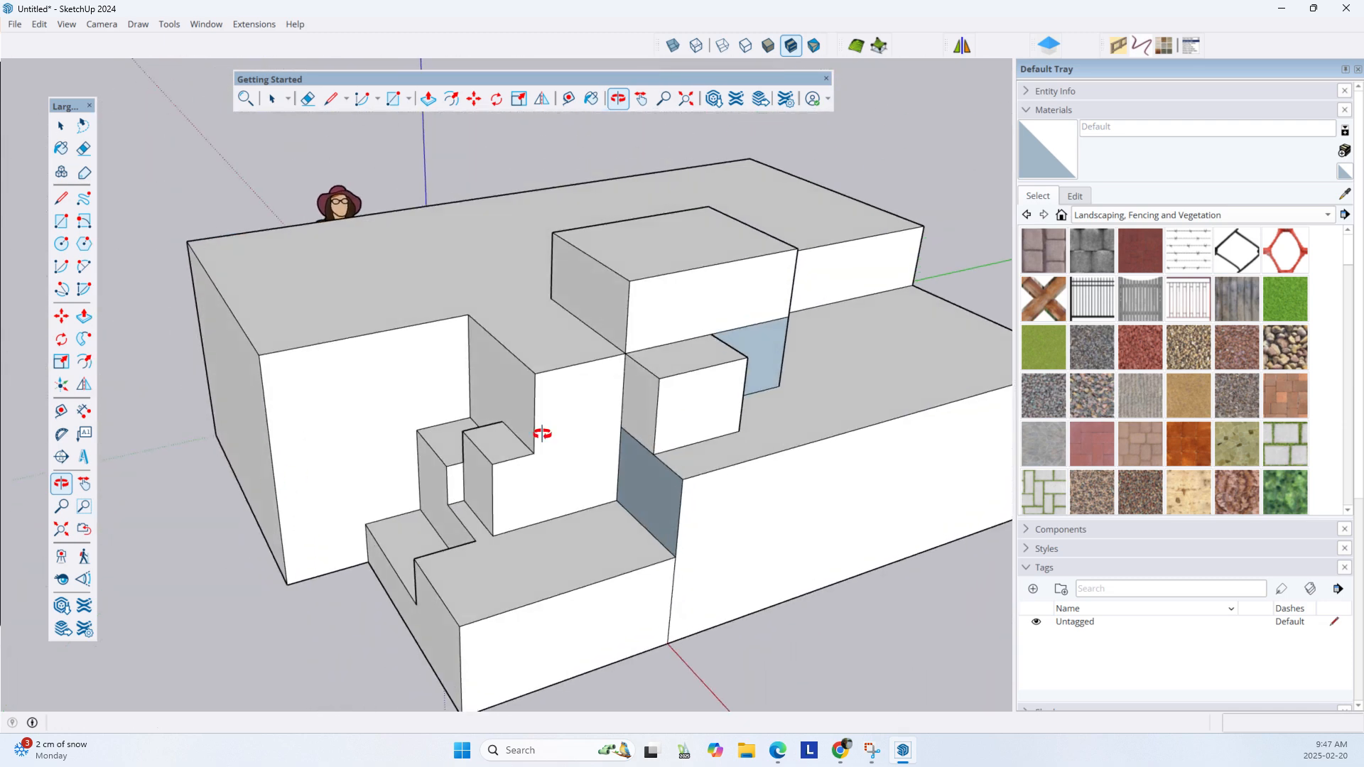
scroll(567, 379, "down", 3)
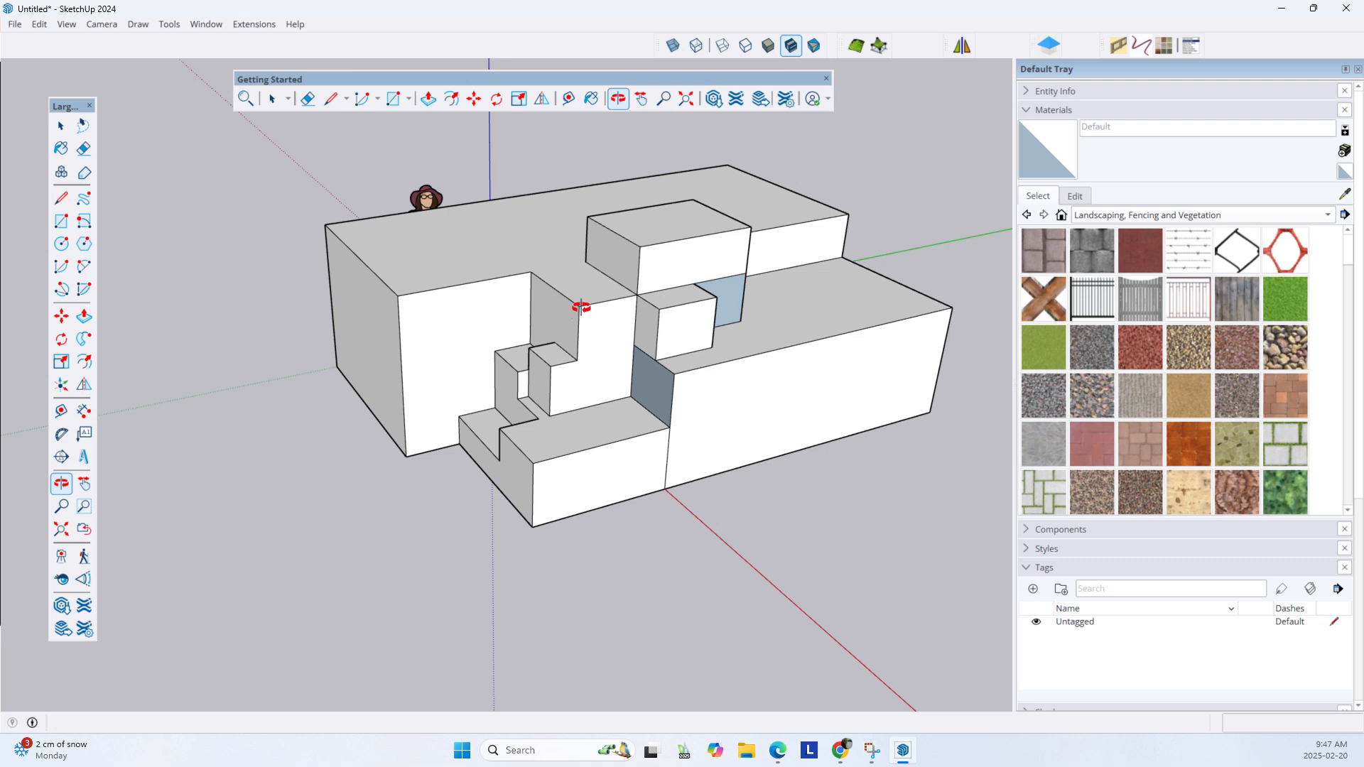
scroll(581, 307, "up", 10)
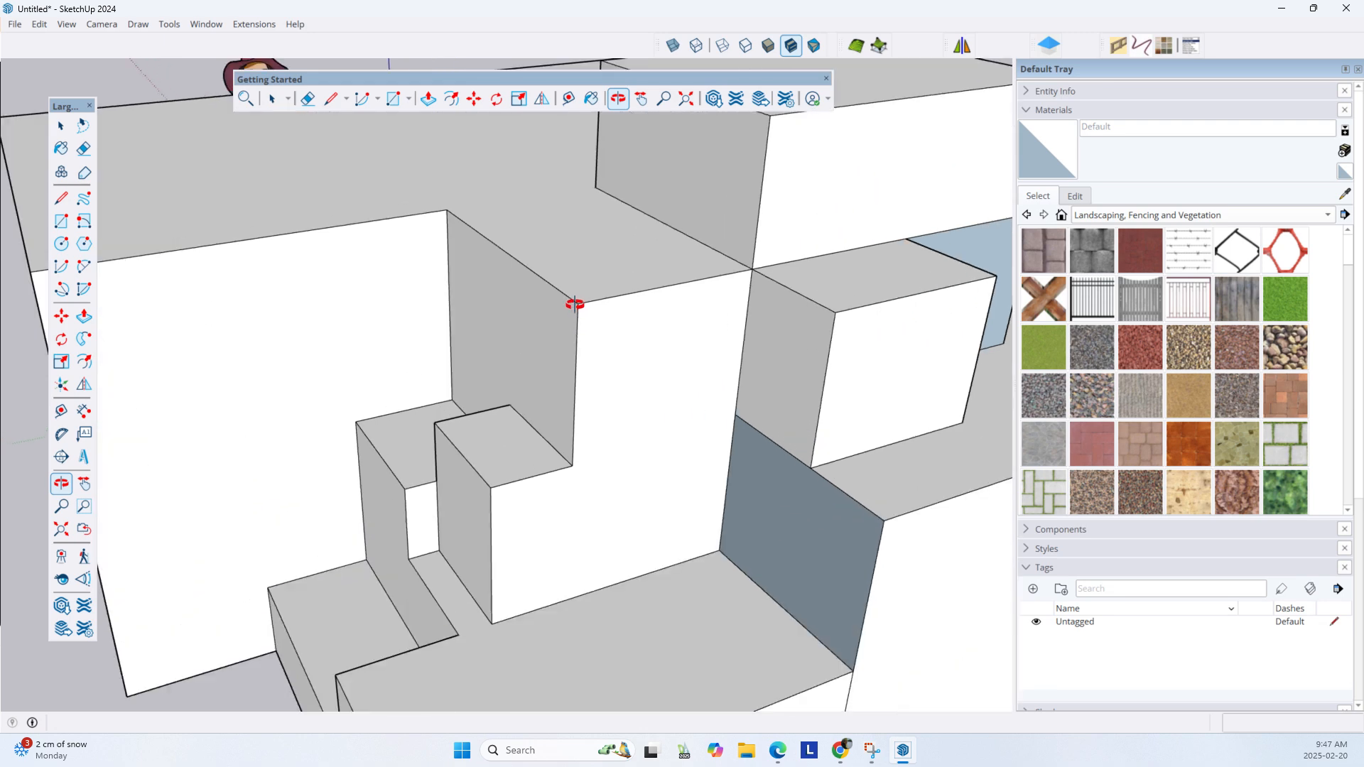
scroll(581, 304, "down", 8)
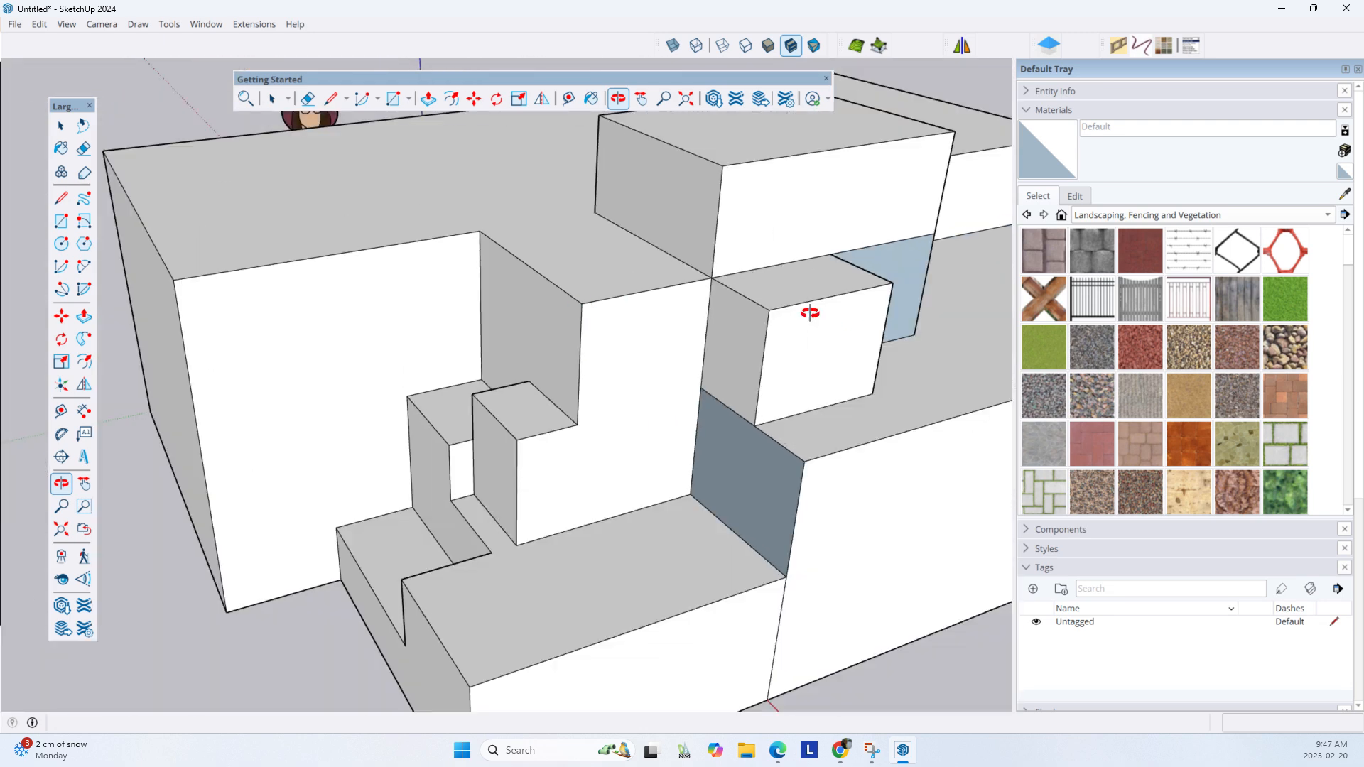
left_click_drag(292, 319, 368, 324)
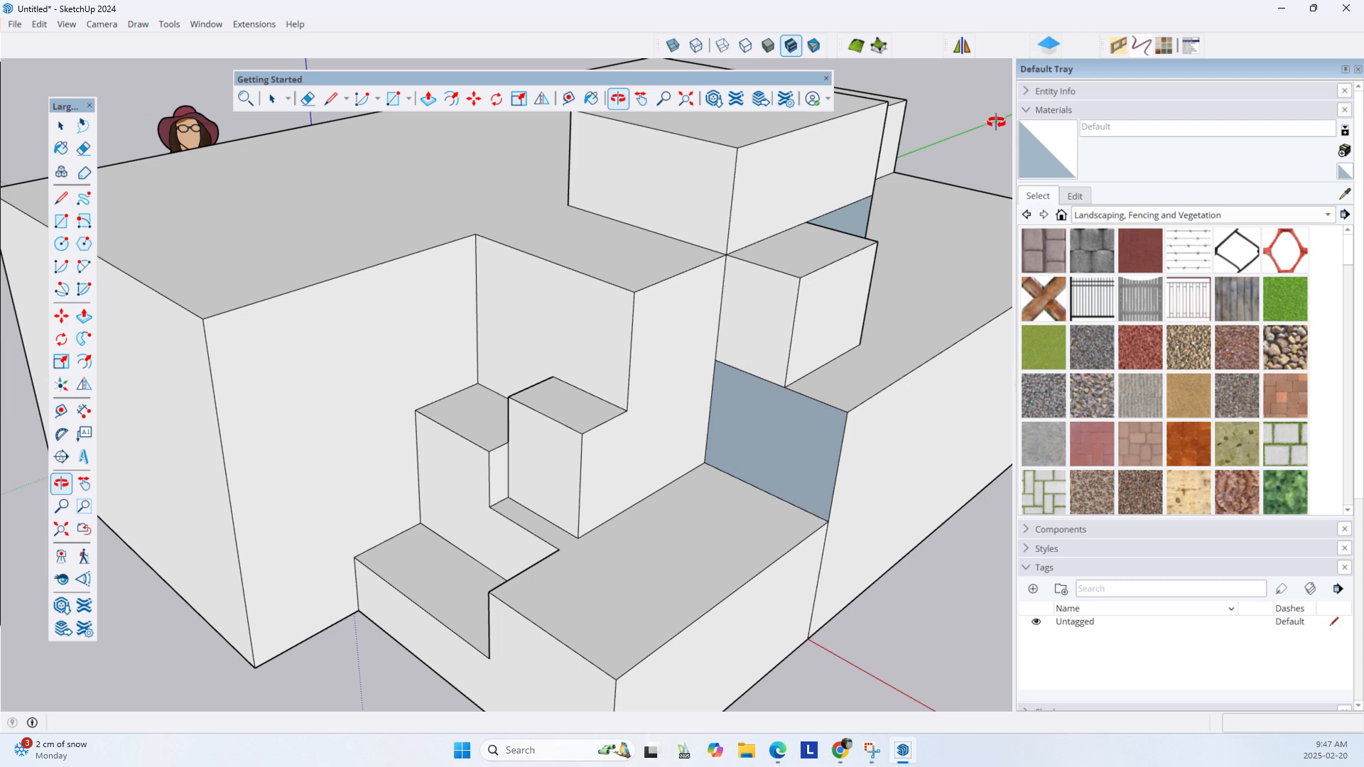
scroll(996, 122, "down", 3)
scroll(991, 120, "up", 2)
scroll(985, 120, "down", 4)
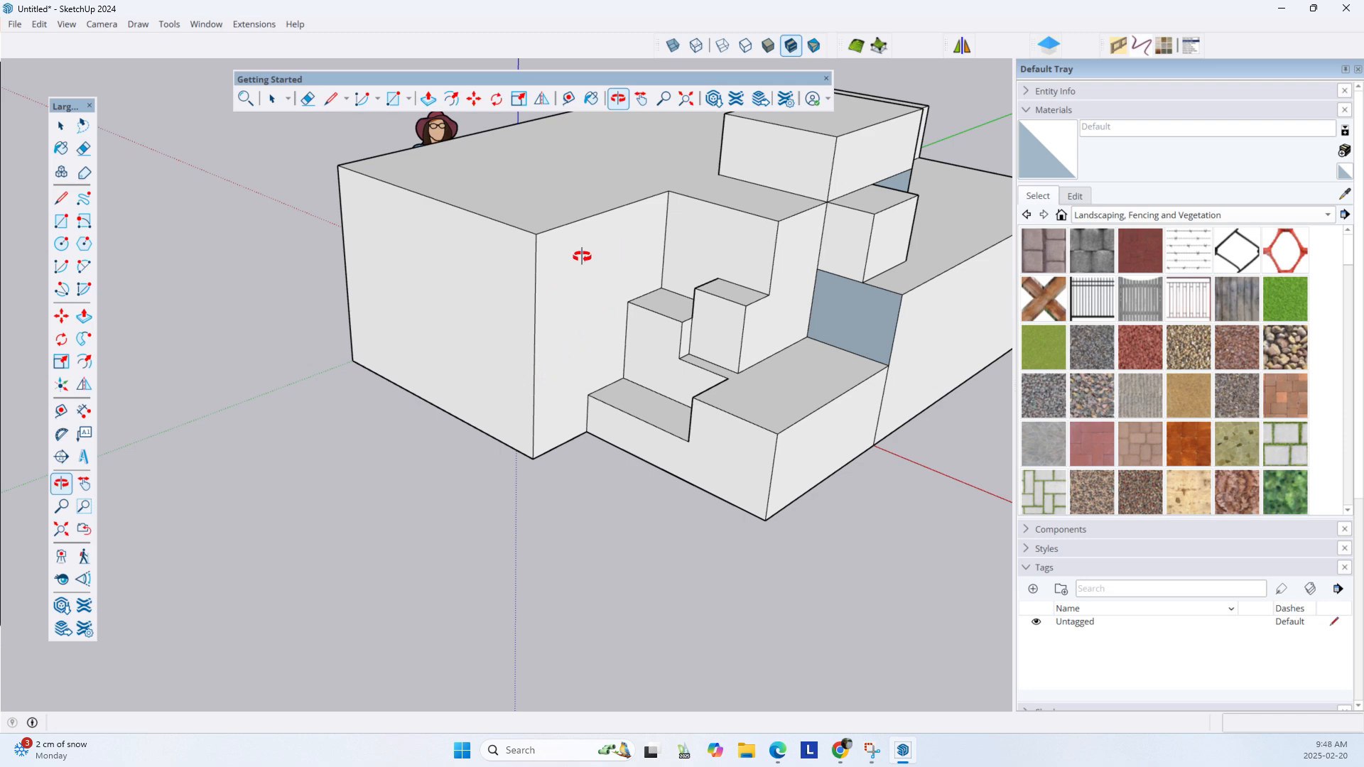
Examine the whole stepped model from both sides, from the standing figure's end and at eye level.
left_click_drag(581, 255, 421, 339)
left_click_drag(560, 442, 658, 471)
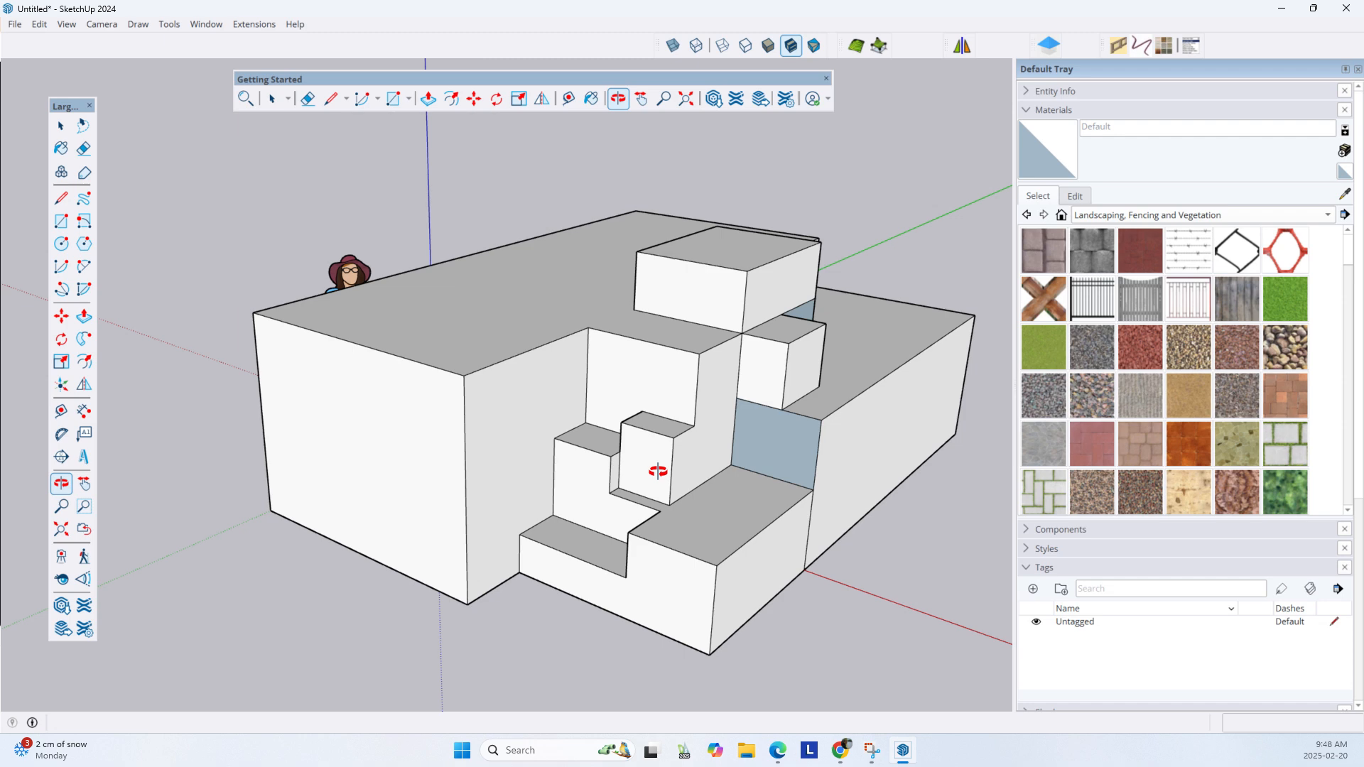
scroll(746, 269, "up", 3)
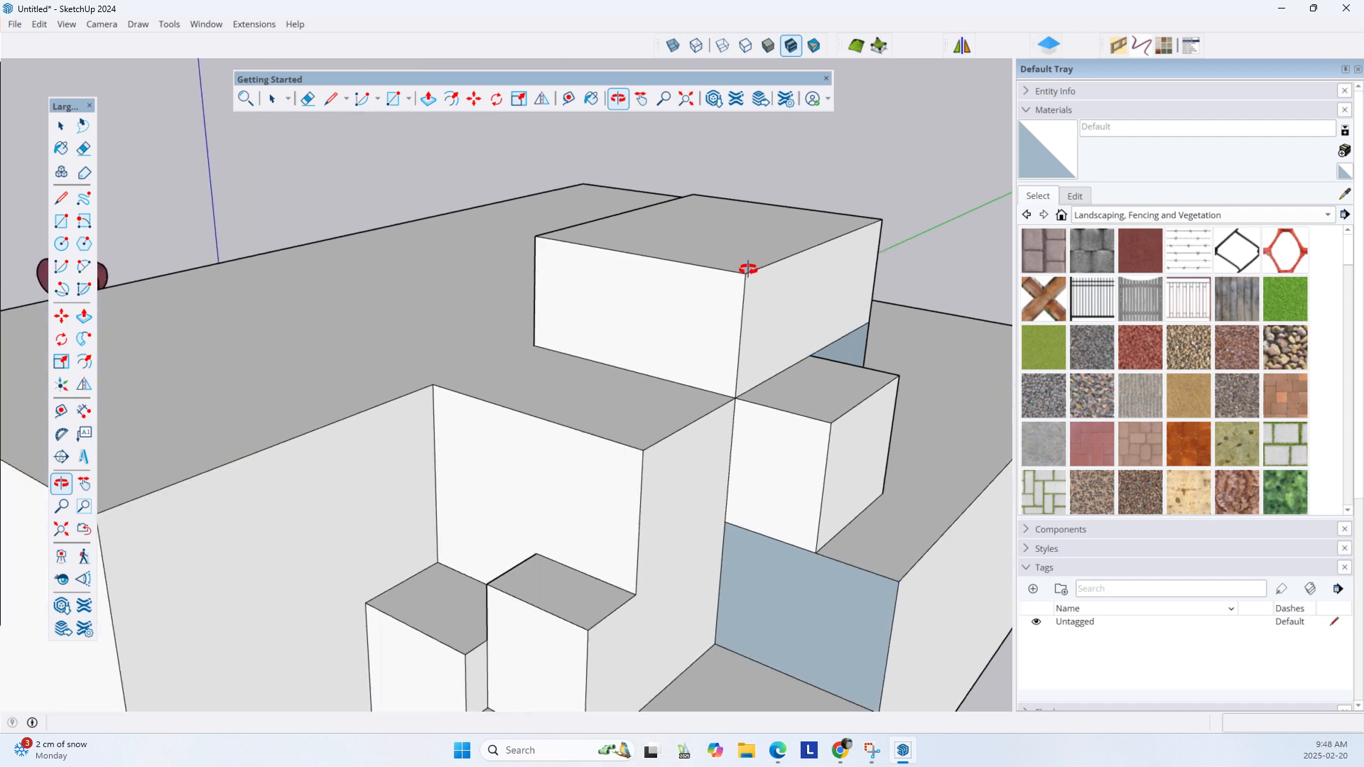
scroll(748, 268, "down", 4)
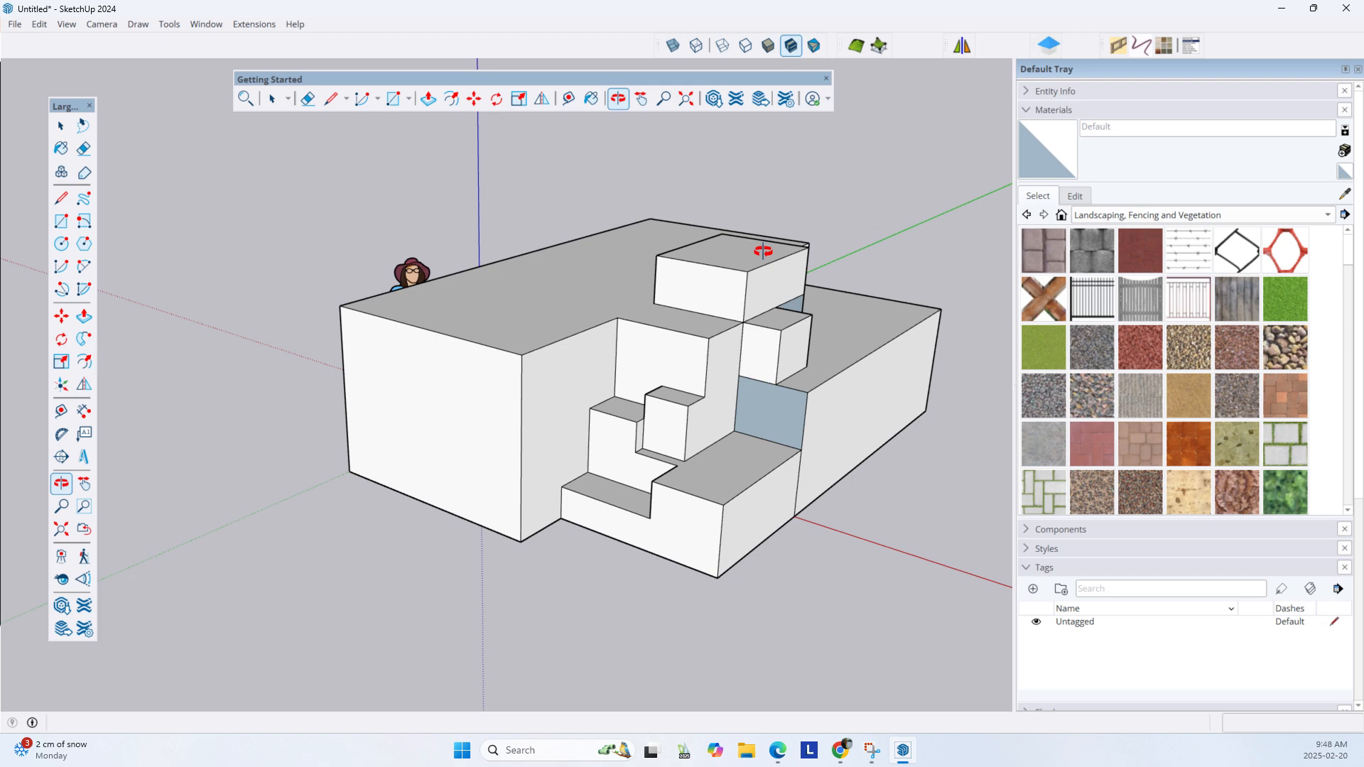
left_click_drag(687, 300, 443, 317)
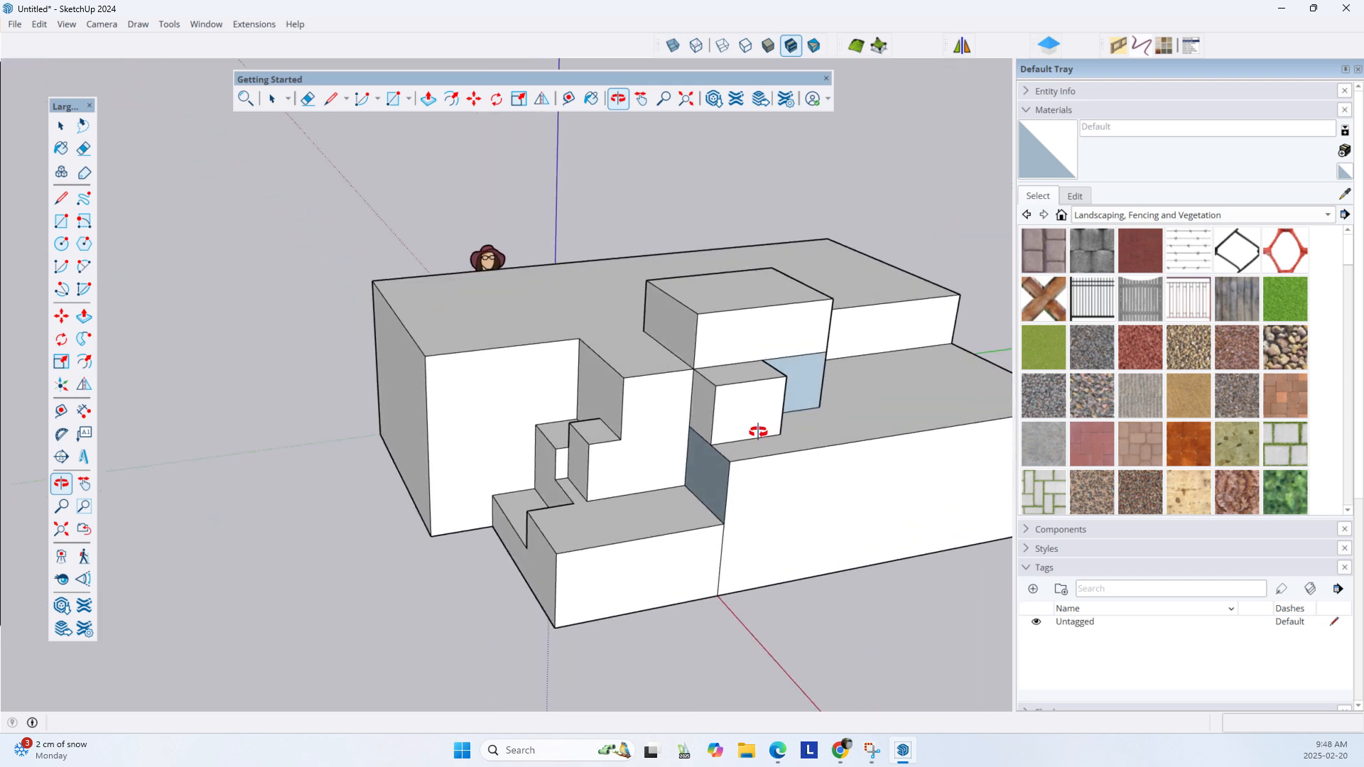
left_click_drag(758, 431, 968, 426)
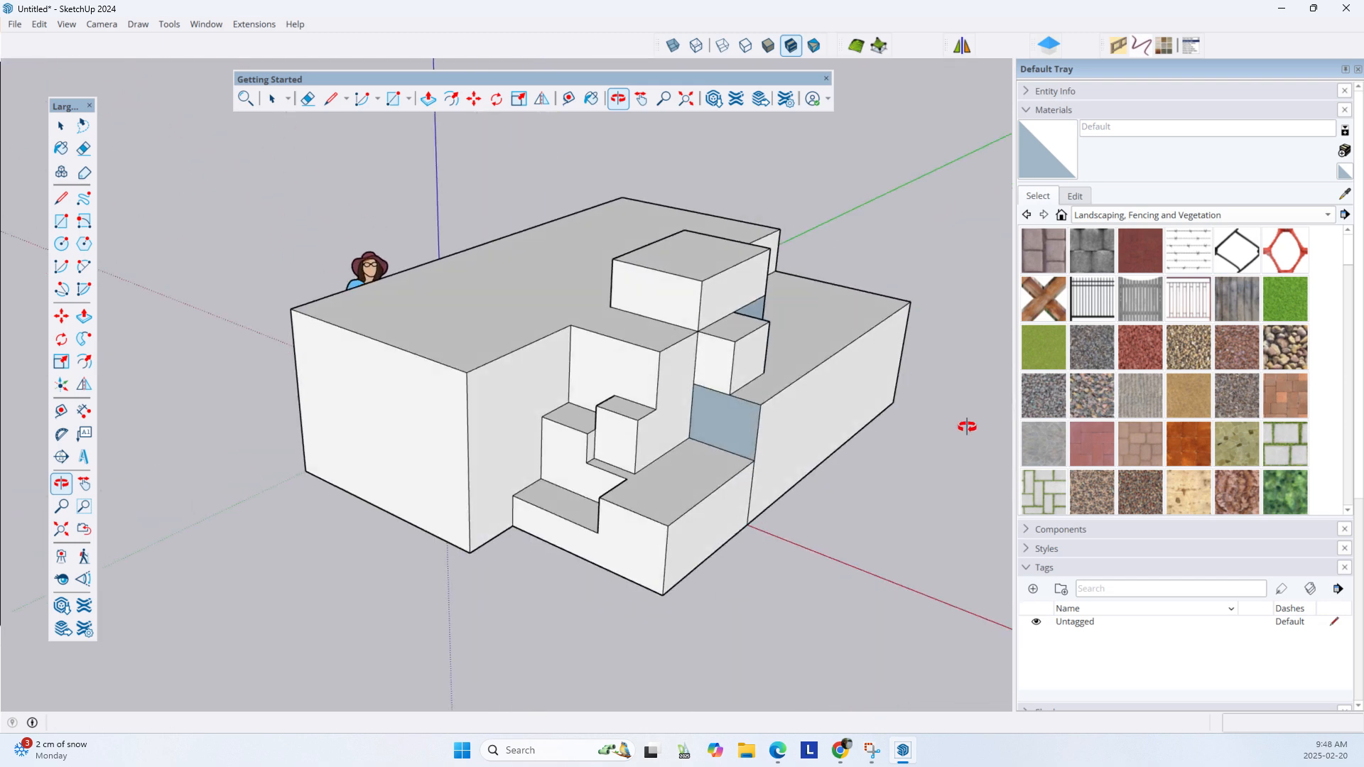
left_click(687, 101)
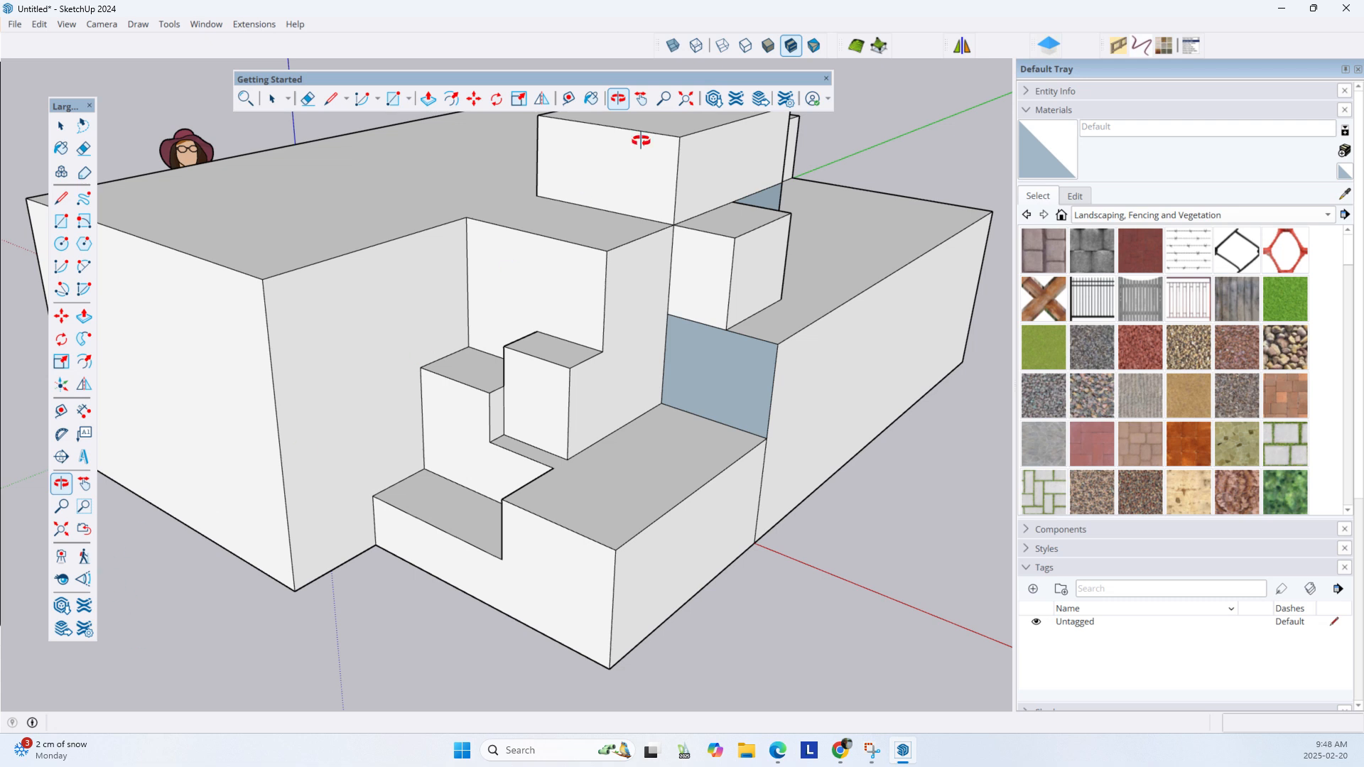
left_click(63, 534)
left_click_drag(420, 417, 489, 455)
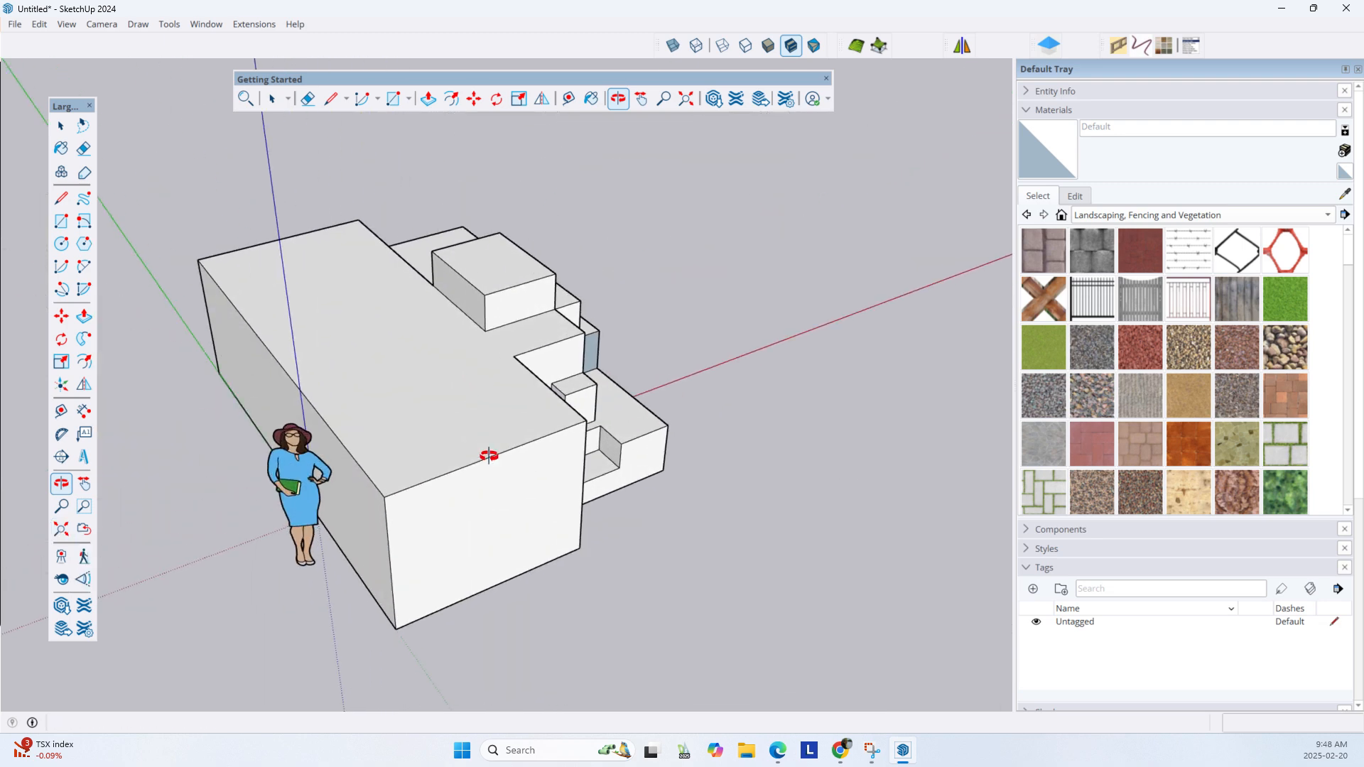
scroll(489, 455, "up", 10)
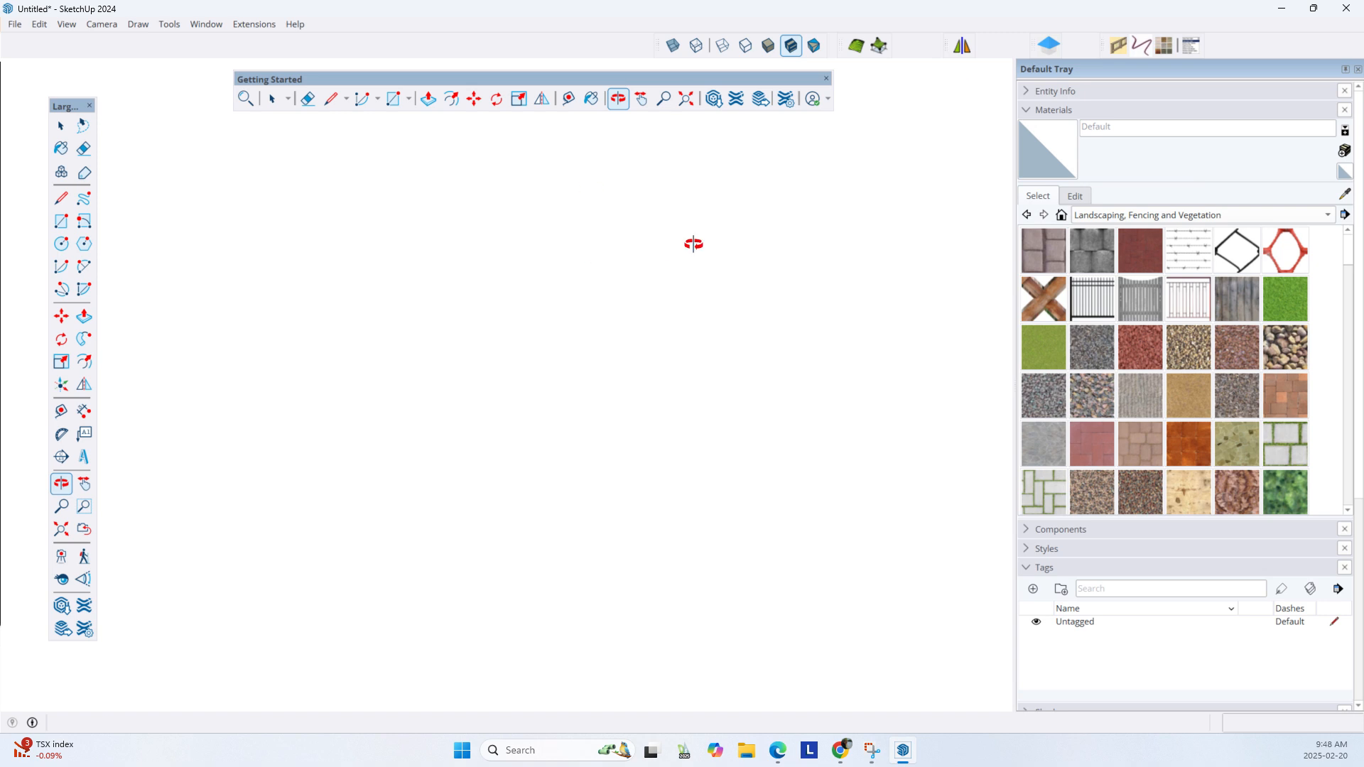
scroll(632, 451, "down", 3)
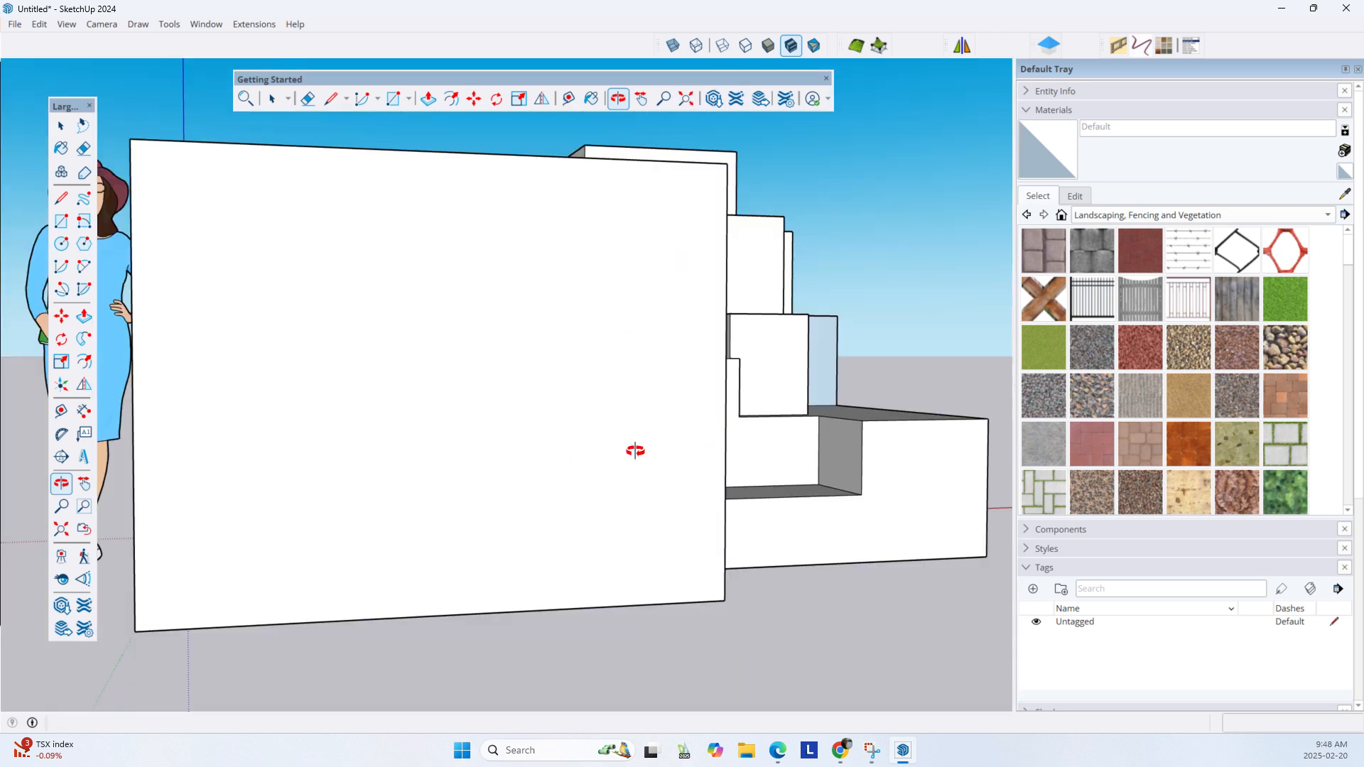
Push the tall block's inner side face back with Push/Pull, extending the recess and its steps.
scroll(635, 451, "down", 3)
left_click_drag(679, 426, 554, 477)
key("p")
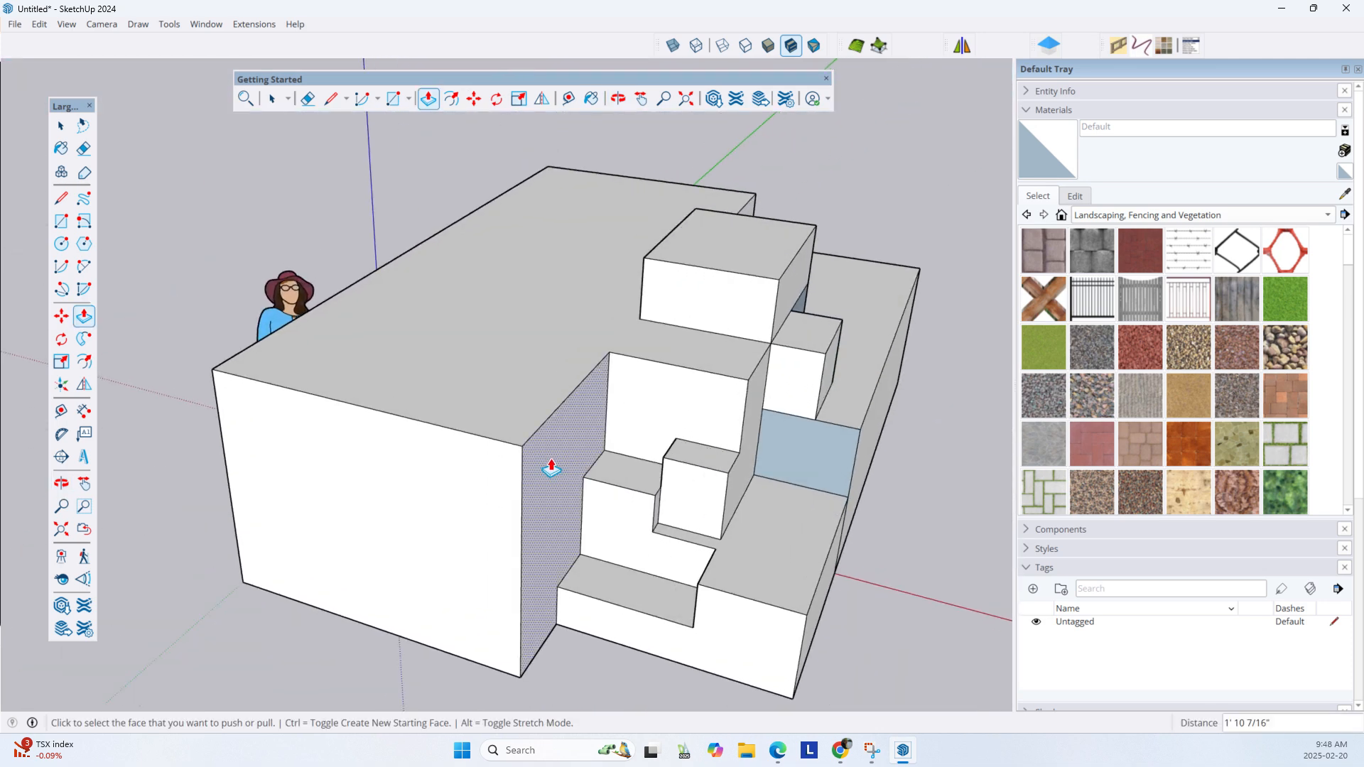
left_click(425, 107)
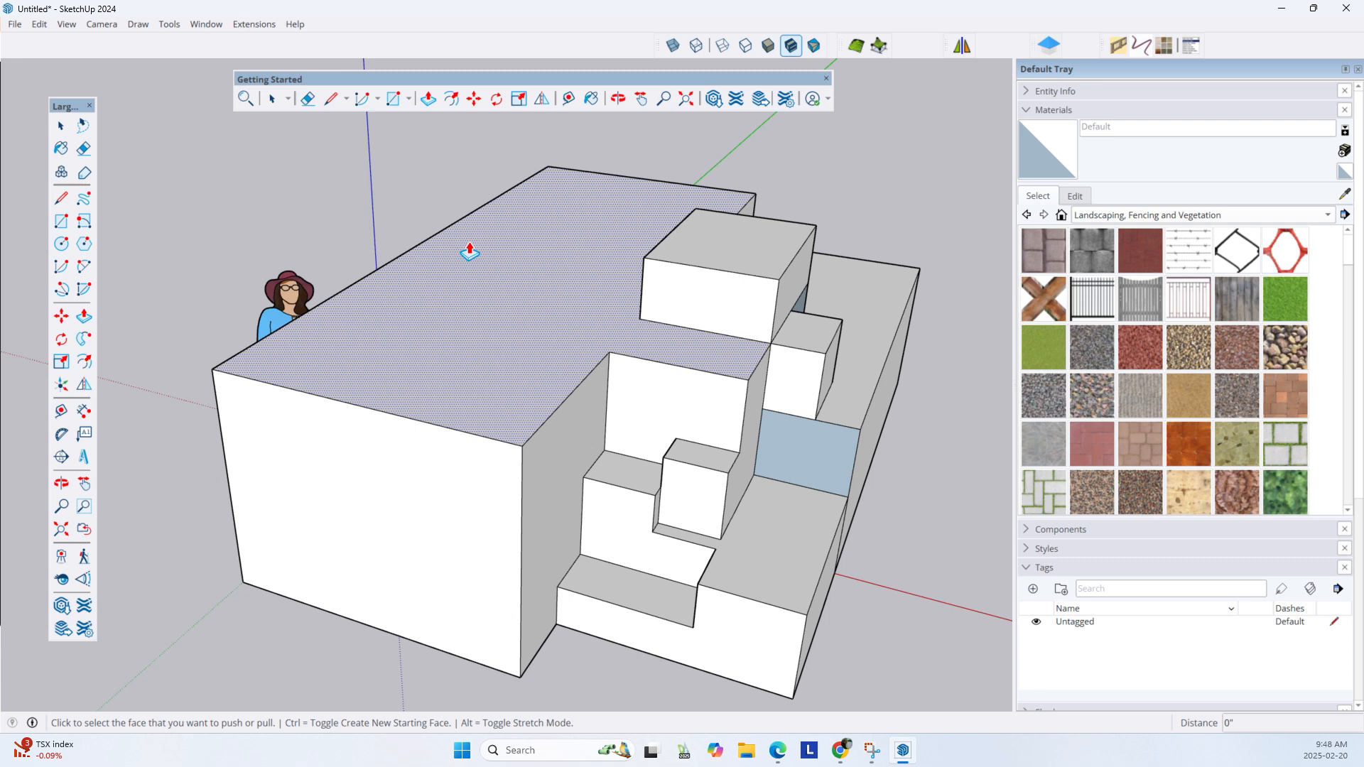
left_click(562, 455)
left_click(432, 400)
Raise the new upper step's top about 1 ft 5 in and pull its front face out about 9 in.
left_click(517, 497)
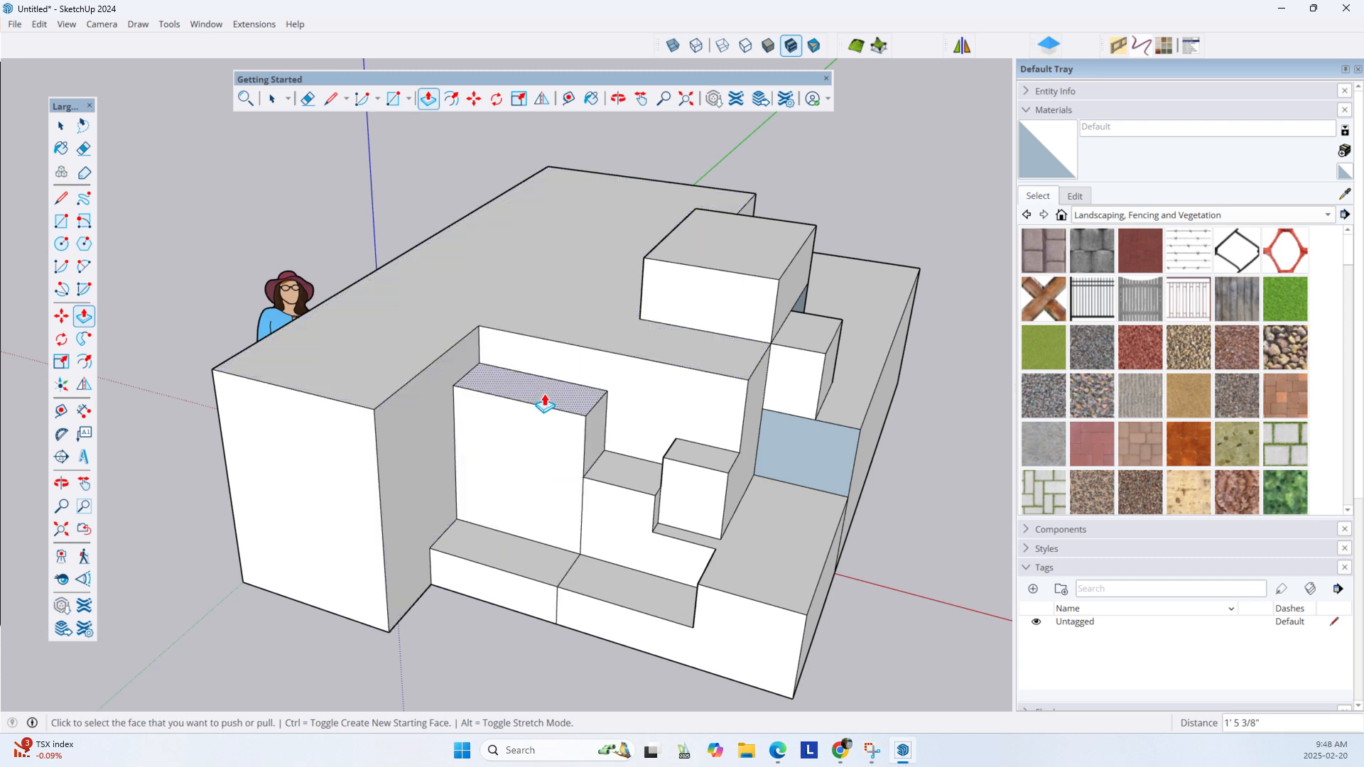
left_click(558, 495)
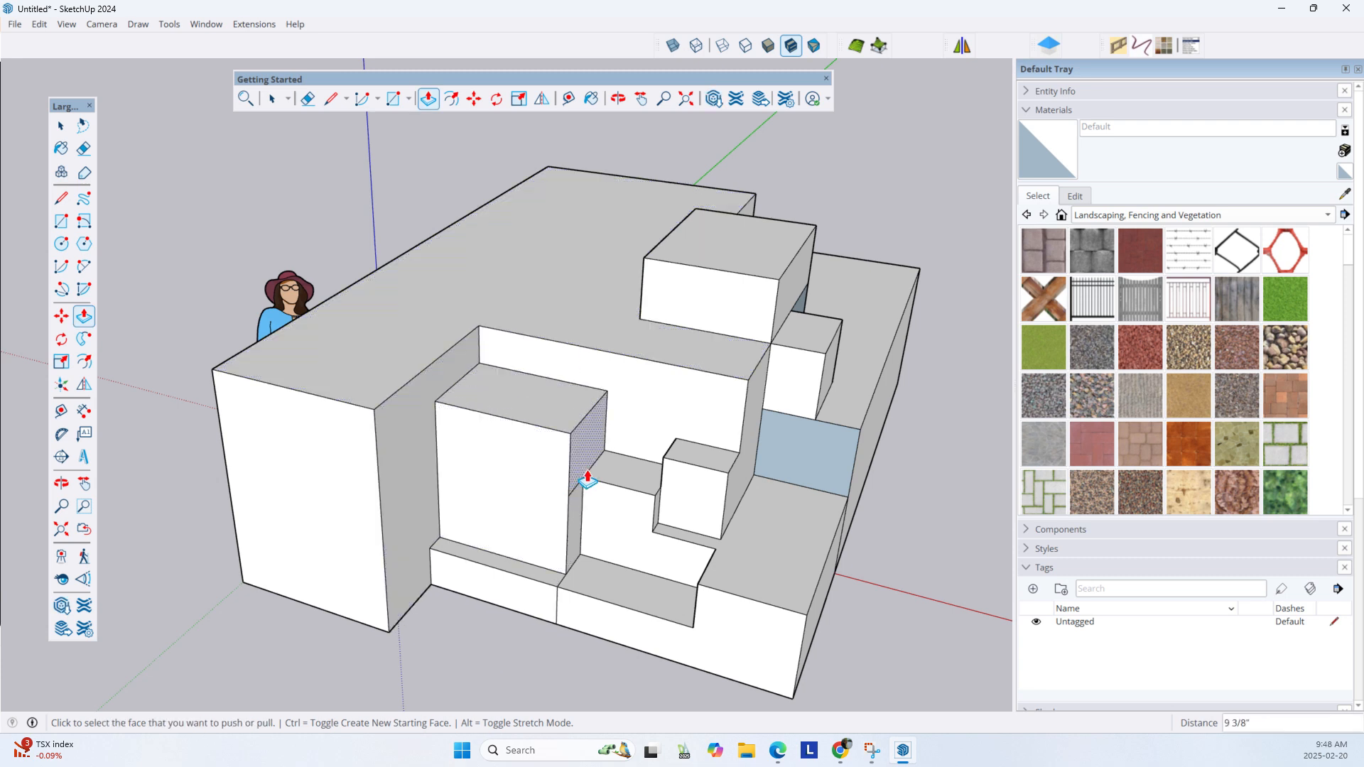
Push the raised step block's upper side face back about 1 ft 8 in and raise the small area behind it 6 1/4 in.
middle_click_drag(709, 465, 547, 377)
left_click(542, 421)
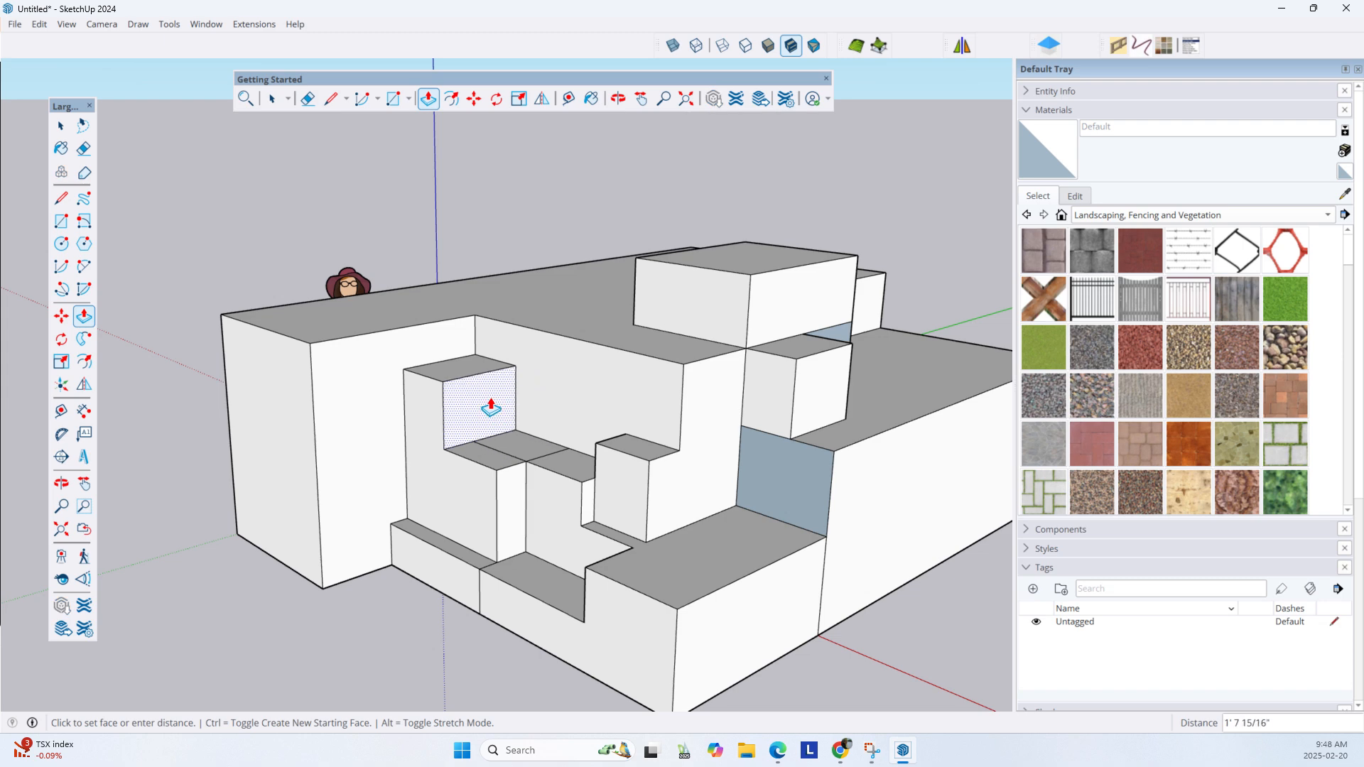
left_click(457, 457)
Examine the rear terrace and the new step blocks in the recess from several angles and distances.
middle_click_drag(457, 457, 835, 368)
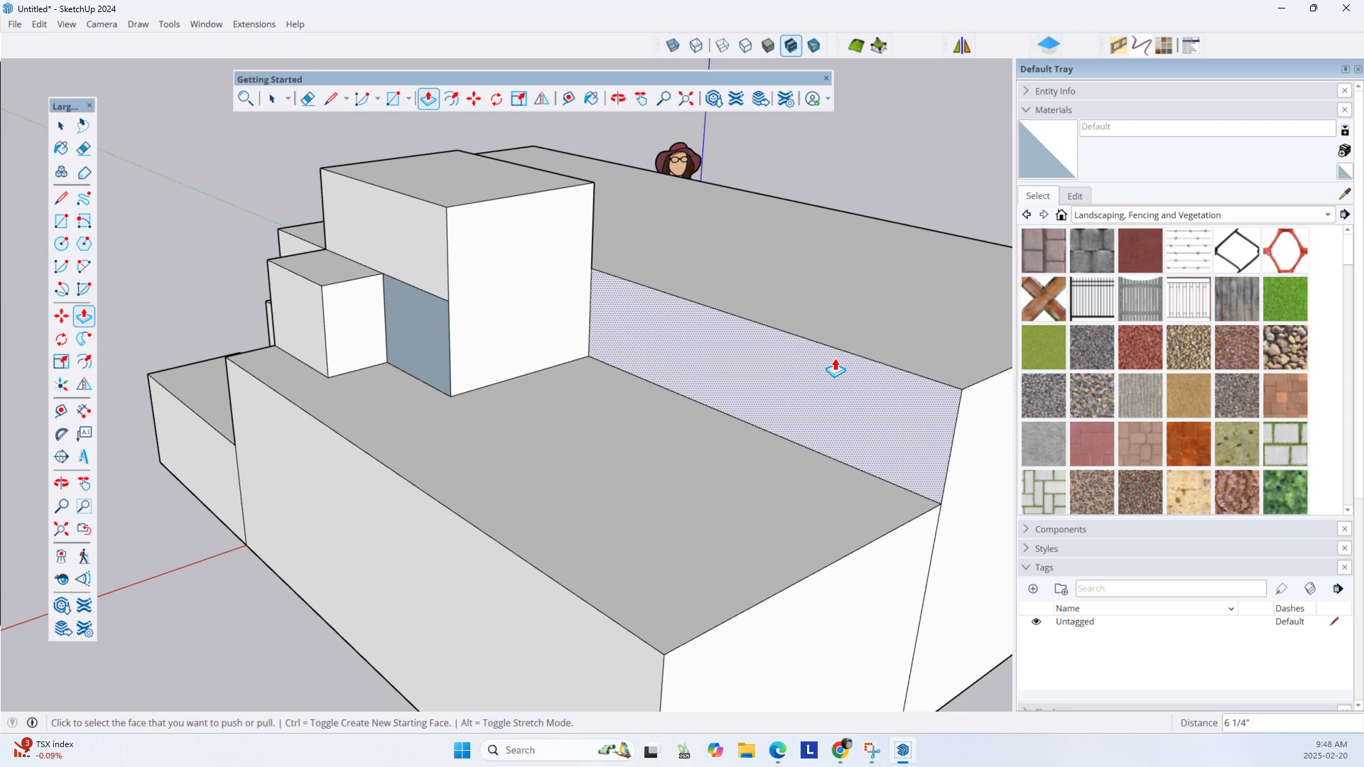
middle_click_drag(437, 435, 980, 458)
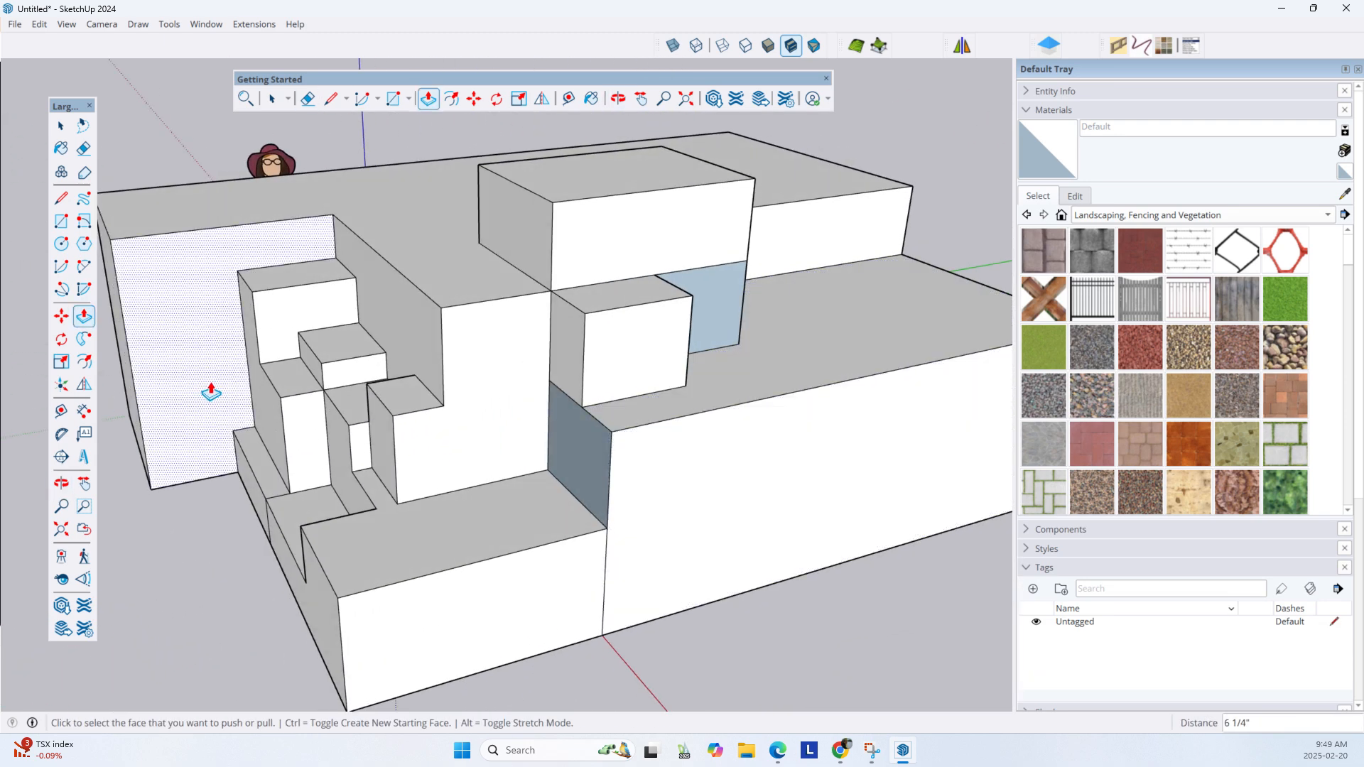
middle_click_drag(241, 396, 391, 444)
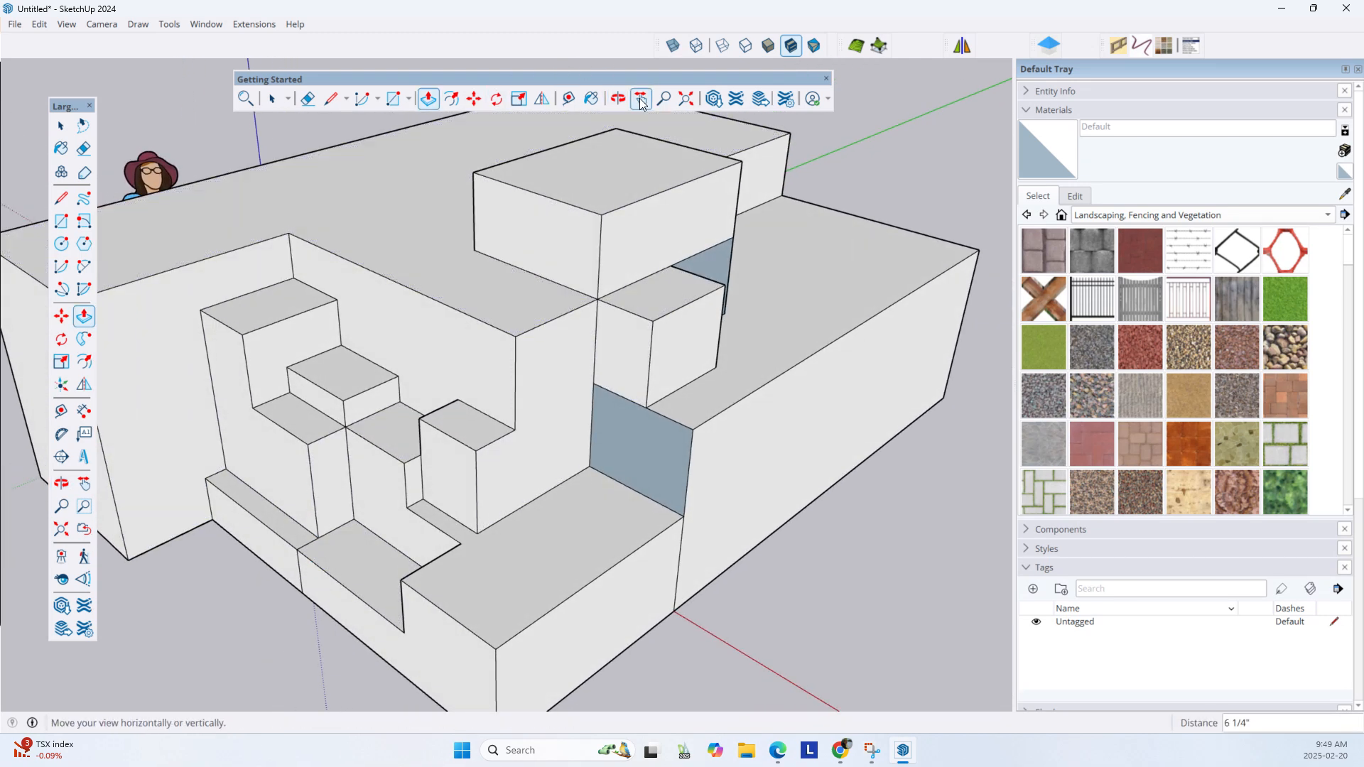
middle_click_drag(386, 289, 427, 346)
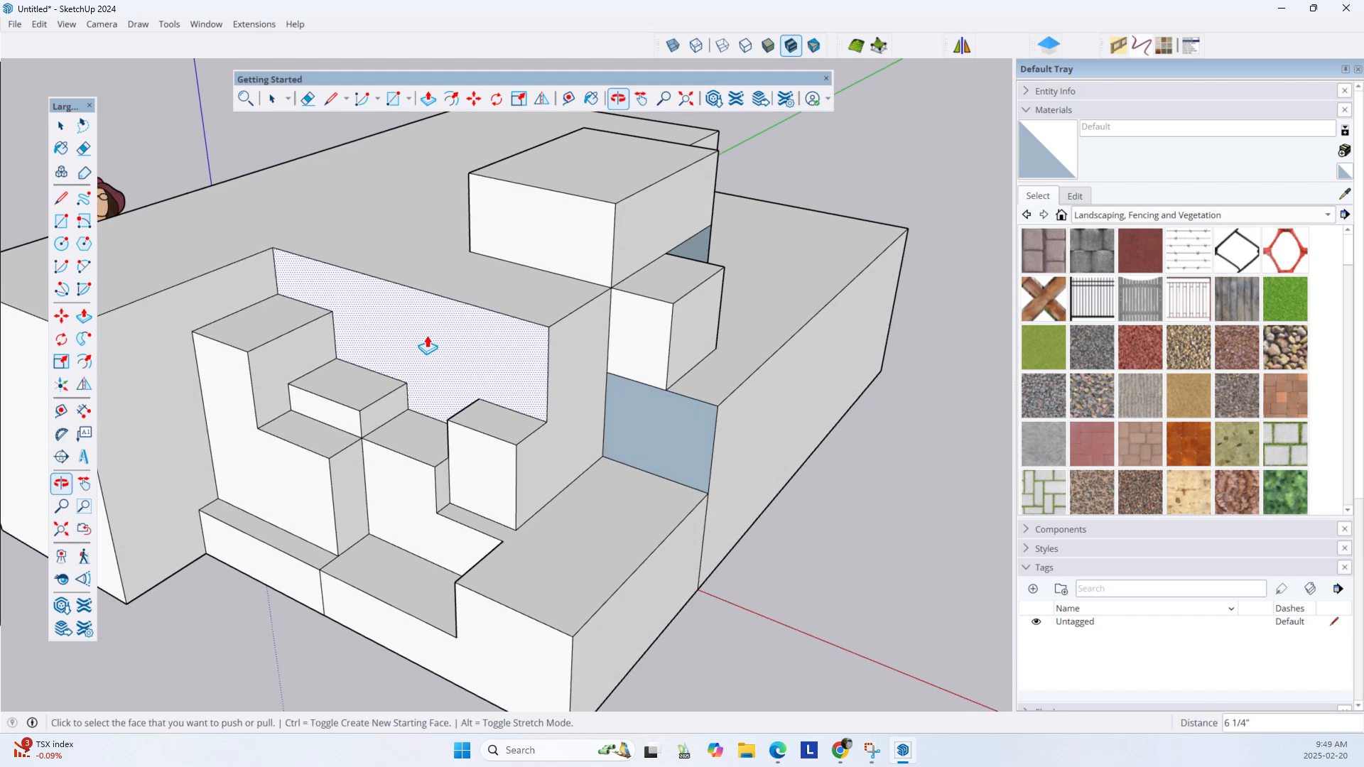
middle_click_drag(342, 368, 670, 277, "shift")
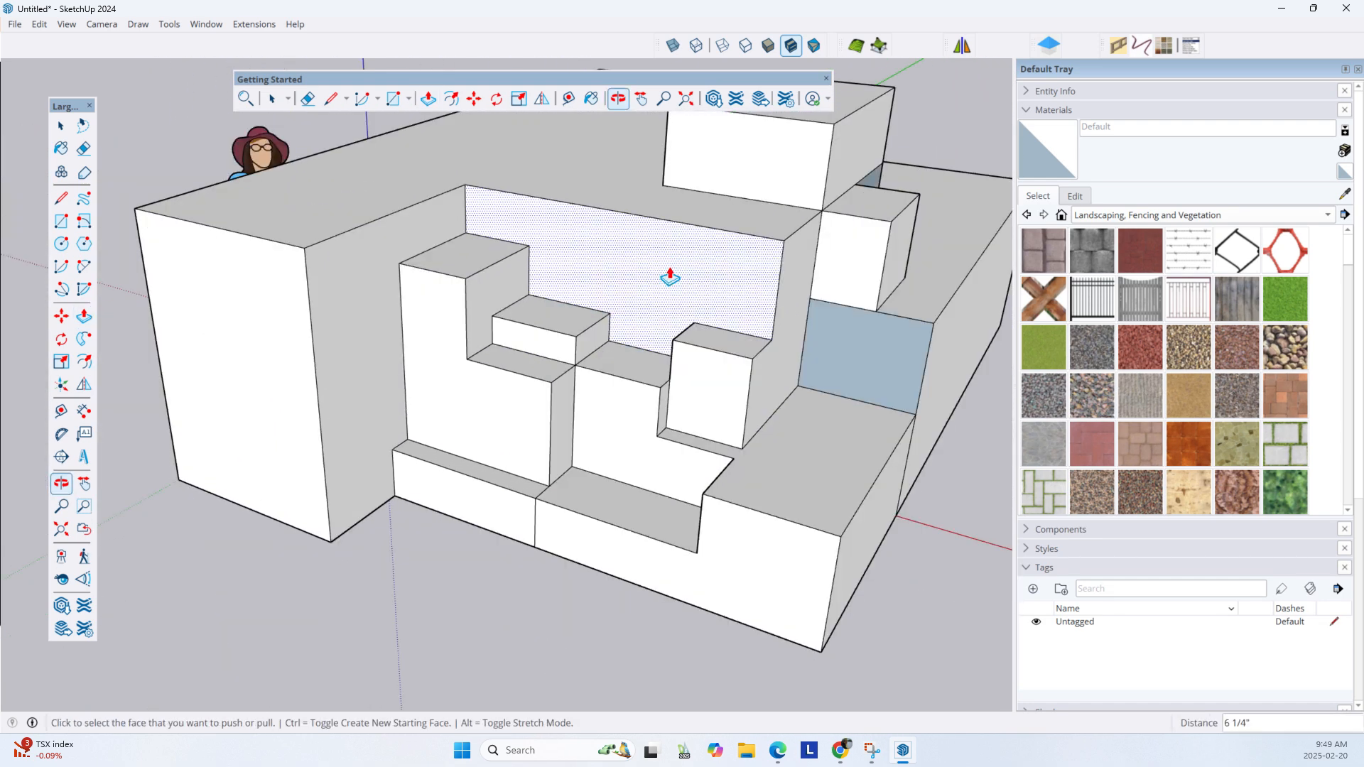
scroll(617, 328, "up", 2)
scroll(613, 321, "down", 5)
scroll(612, 321, "up", 5)
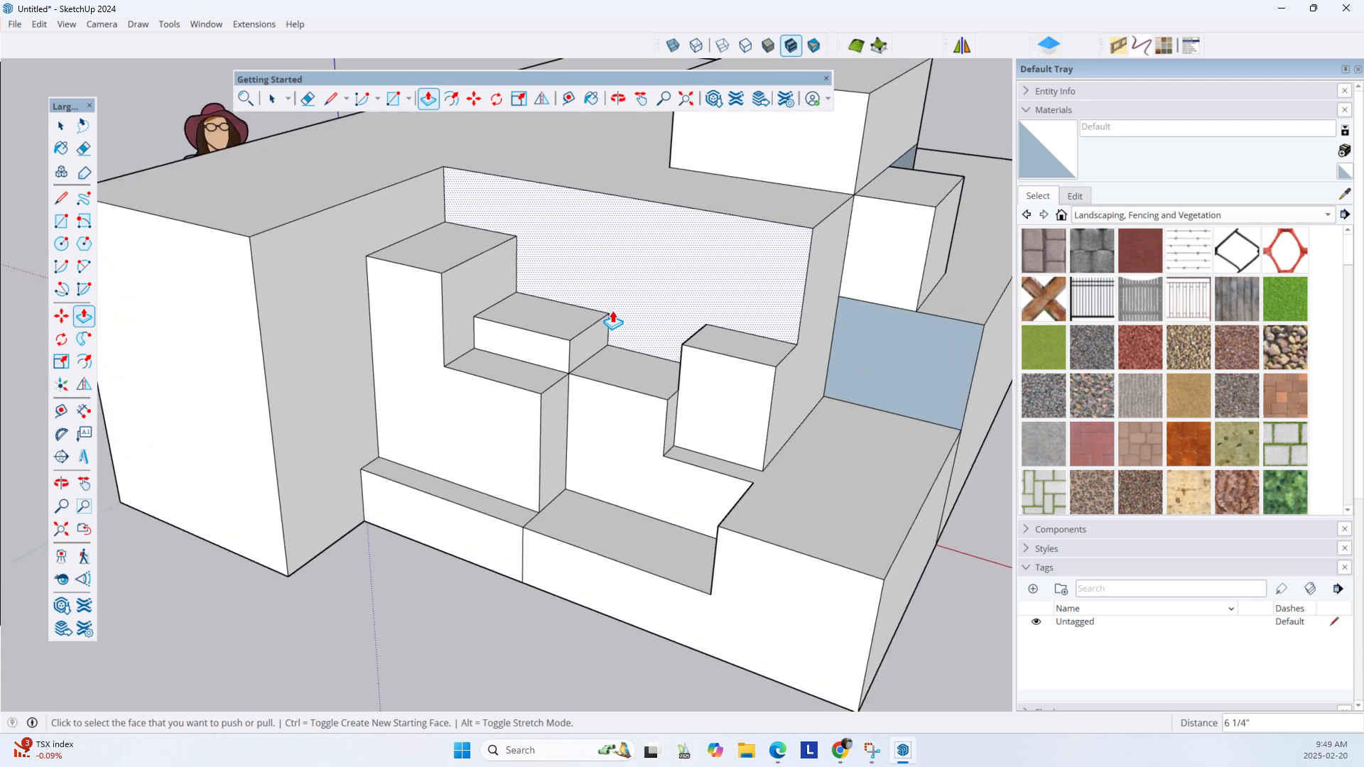
scroll(612, 321, "down", 4)
mouse_move(624, 308)
middle_mouse_down()
mouse_move(630, 292)
mouse_move(334, 283)
mouse_move(640, 283)
mouse_move(375, 255)
mouse_move(892, 284)
mouse_move(615, 262)
mouse_move(415, 306)
mouse_move(454, 316)
middle_mouse_up()
key("p")
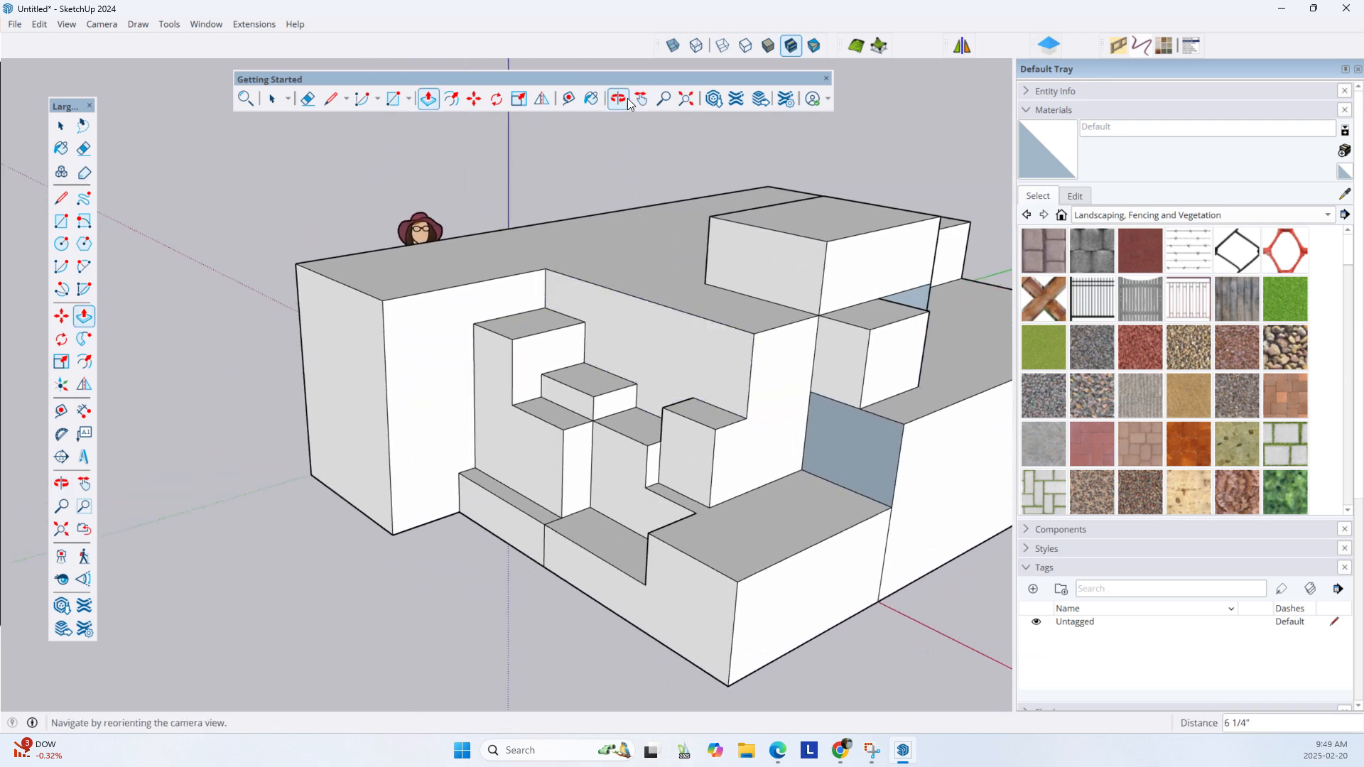
View the model using Orbit, Pan, Zoom and Zoom Extents in turn.
left_click(618, 99)
left_click_drag(441, 313, 557, 396)
left_click(640, 98)
left_click_drag(816, 260, 668, 59)
left_click(664, 99)
left_click_drag(640, 231, 610, 234)
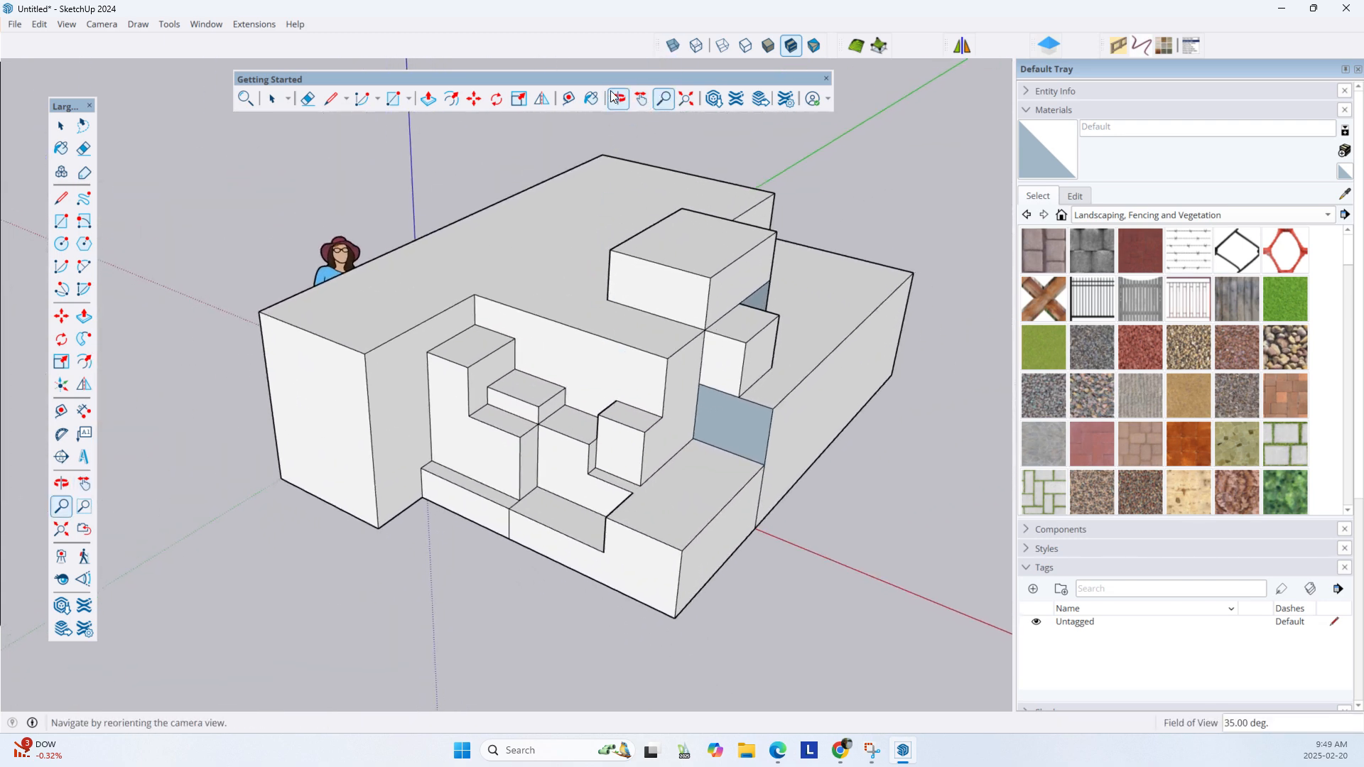
left_click(686, 99)
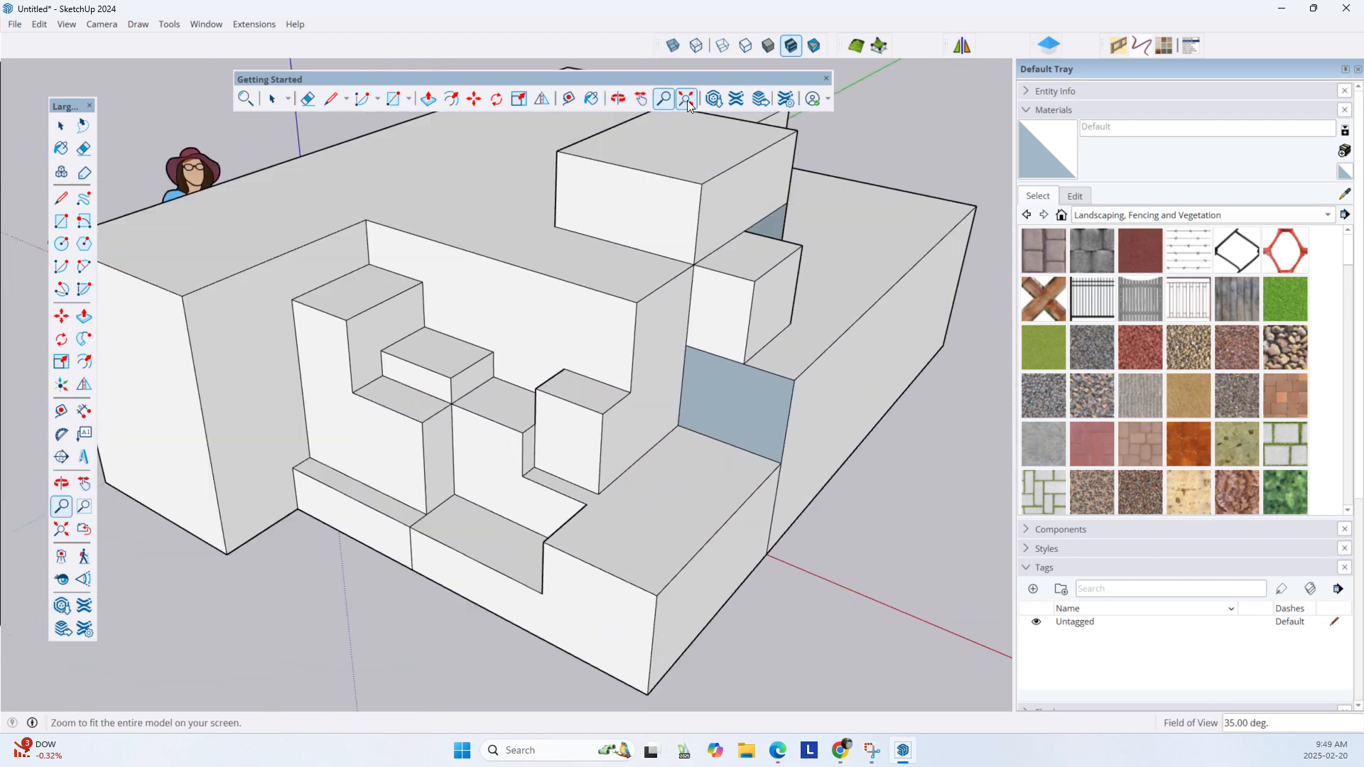
Inspect the model's front and recess with Orbit, Pan, Zoom and Zoom Window, fit it with Zoom Extents, and view its terrace side.
left_click(62, 488)
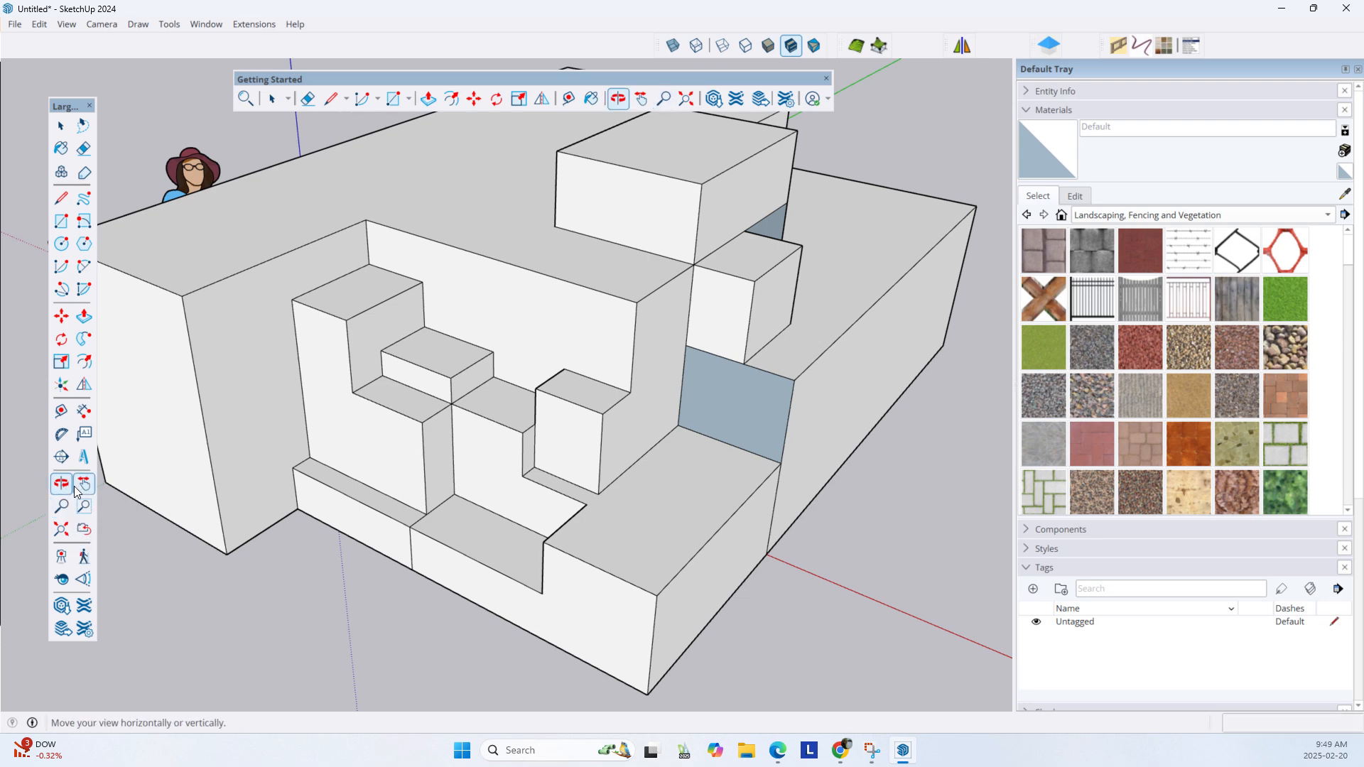
left_click_drag(384, 461, 573, 419)
left_click(85, 486)
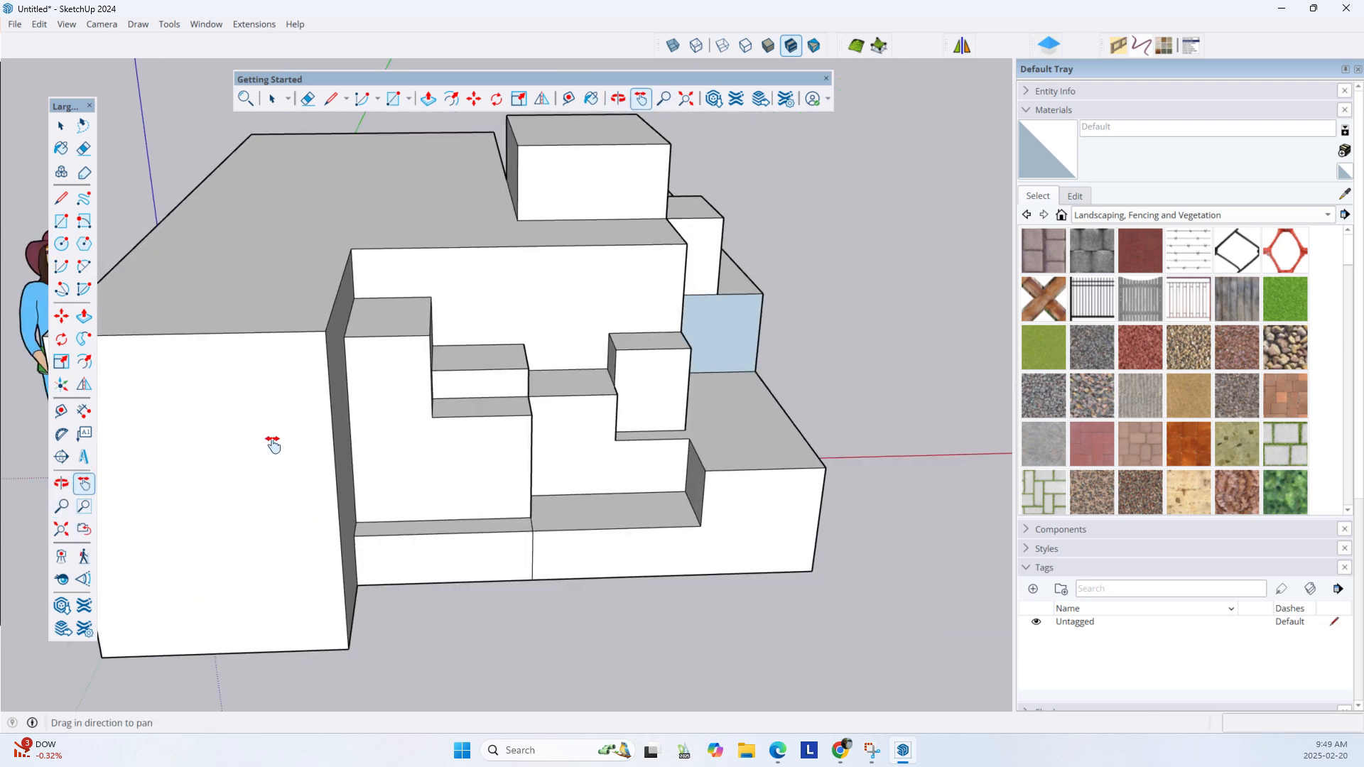
left_click_drag(273, 445, 611, 388)
left_click(61, 513)
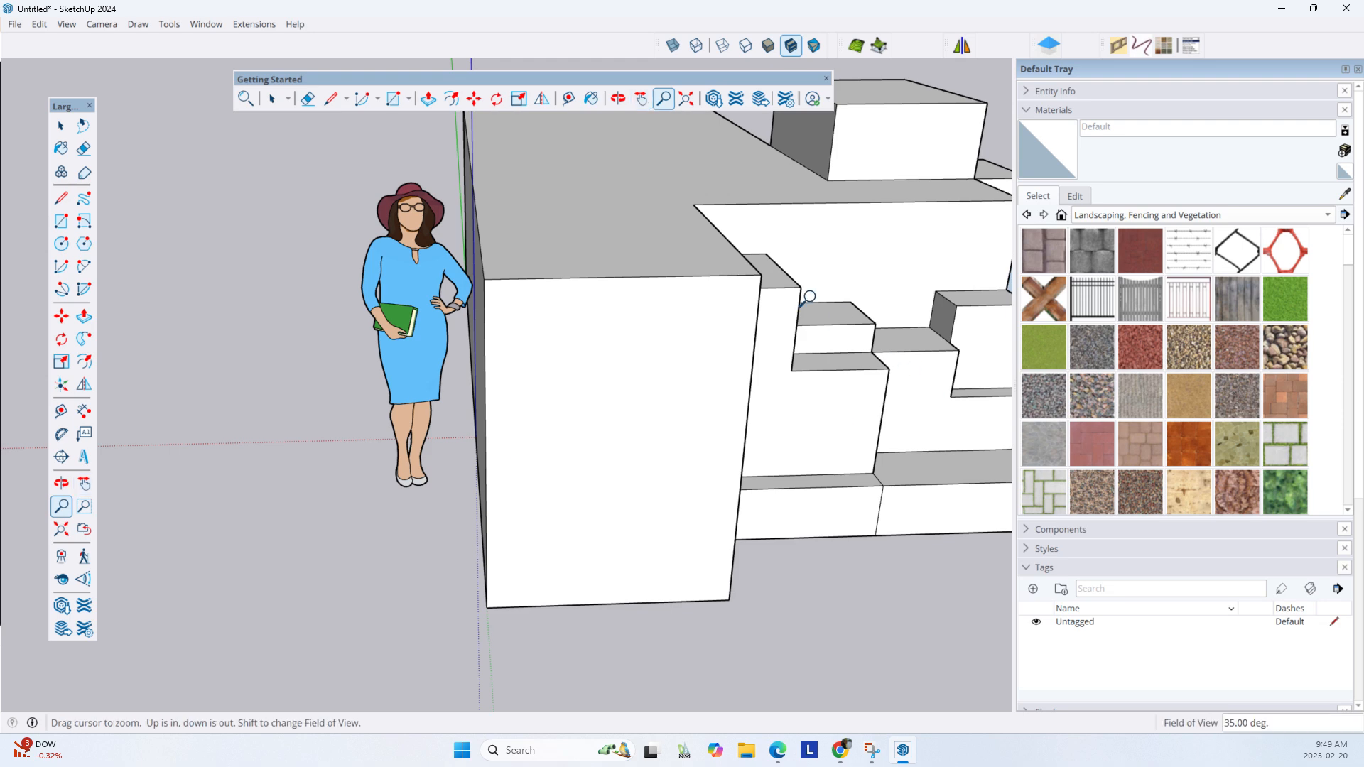
left_click_drag(807, 295, 661, 405)
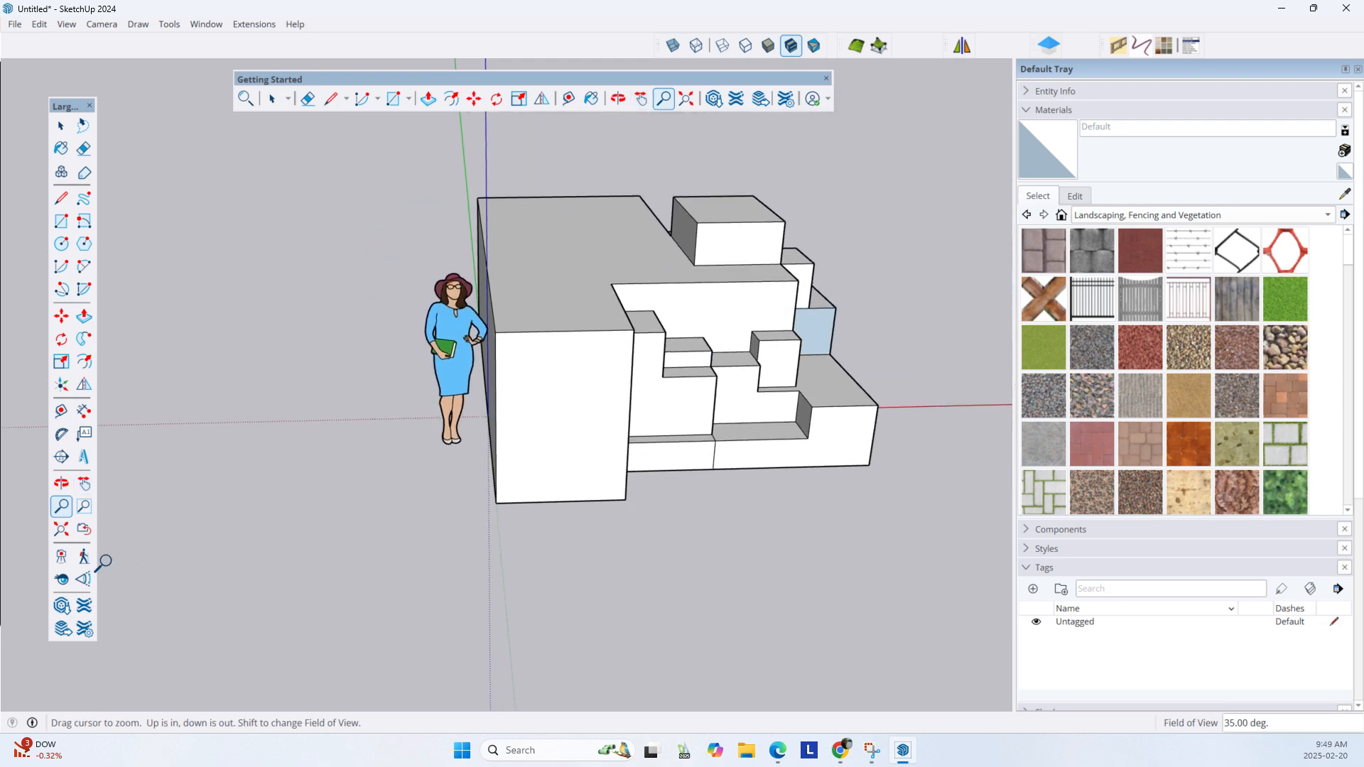
left_click(85, 506)
left_click_drag(867, 496, 535, 302)
left_click(61, 529)
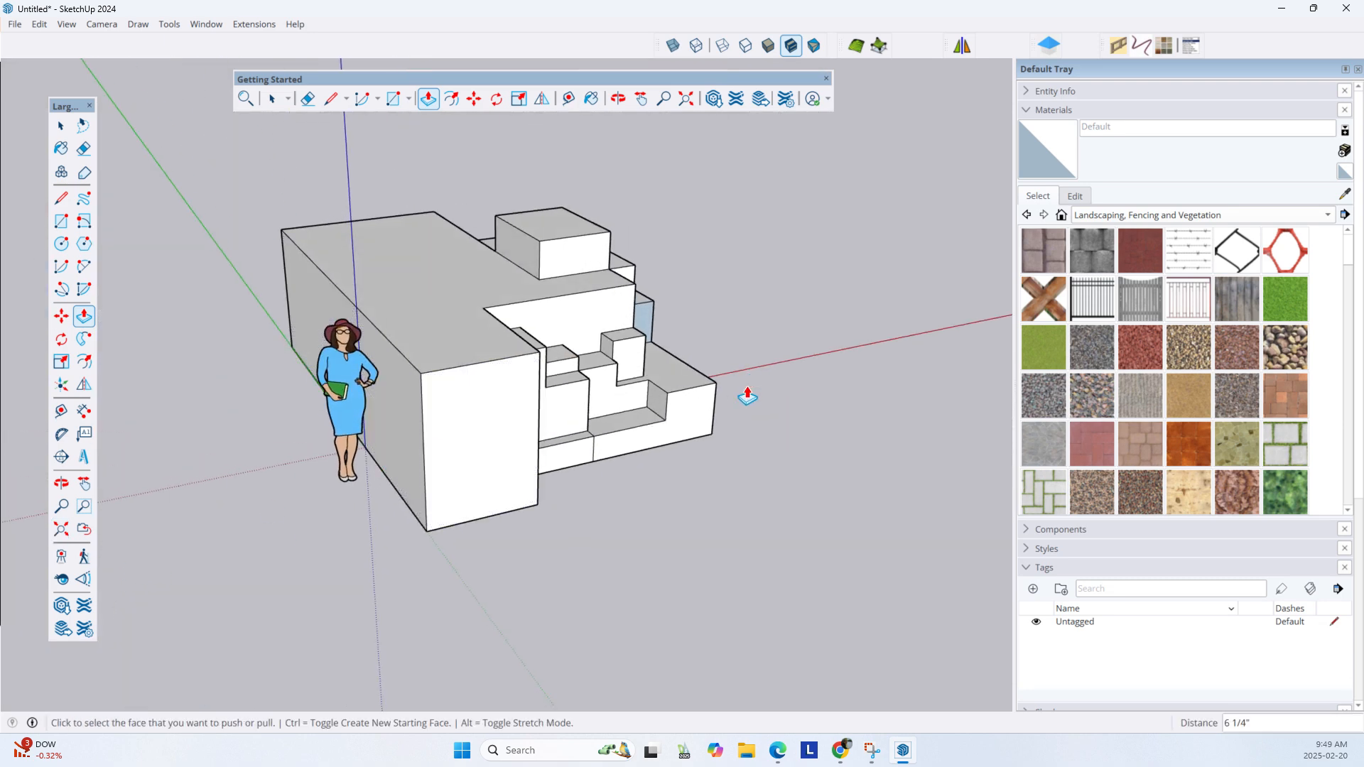
middle_click_drag(748, 396, 594, 457)
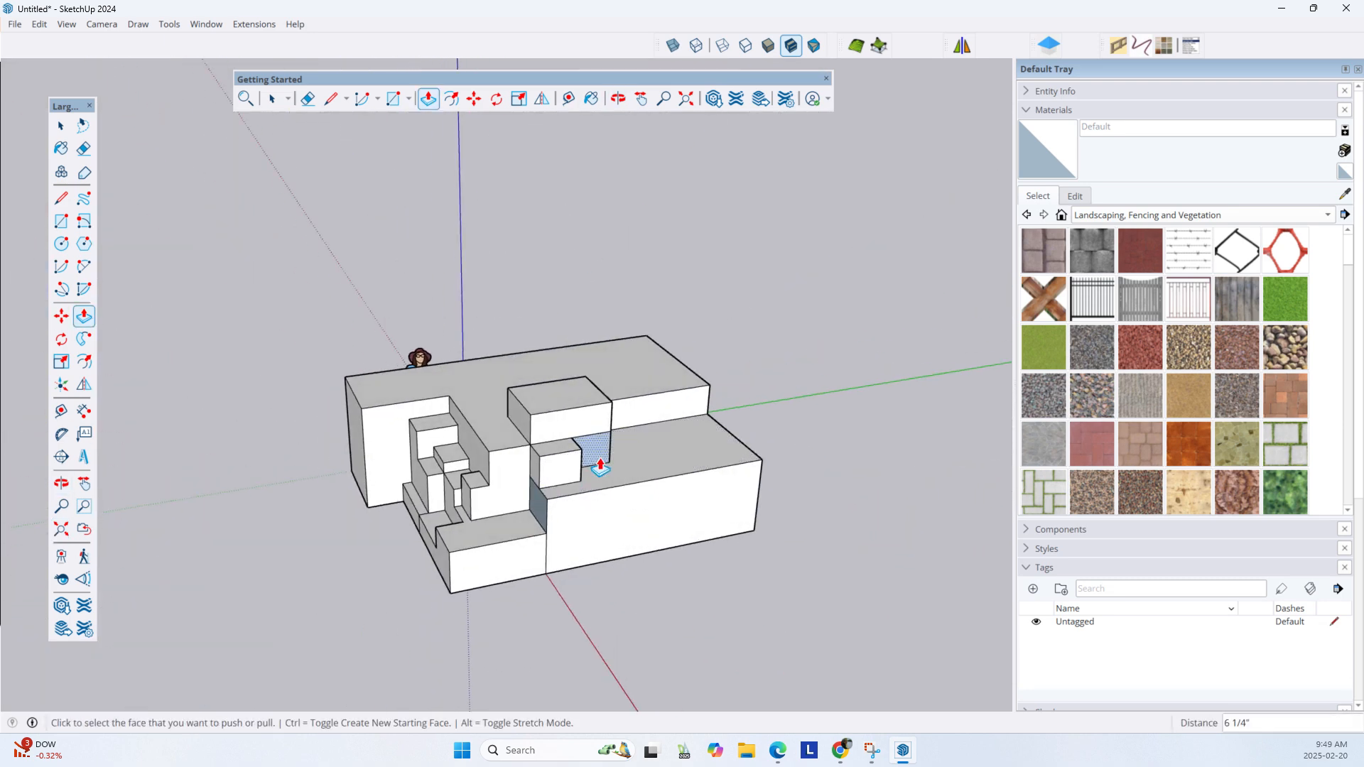
scroll(561, 448, "up", 2)
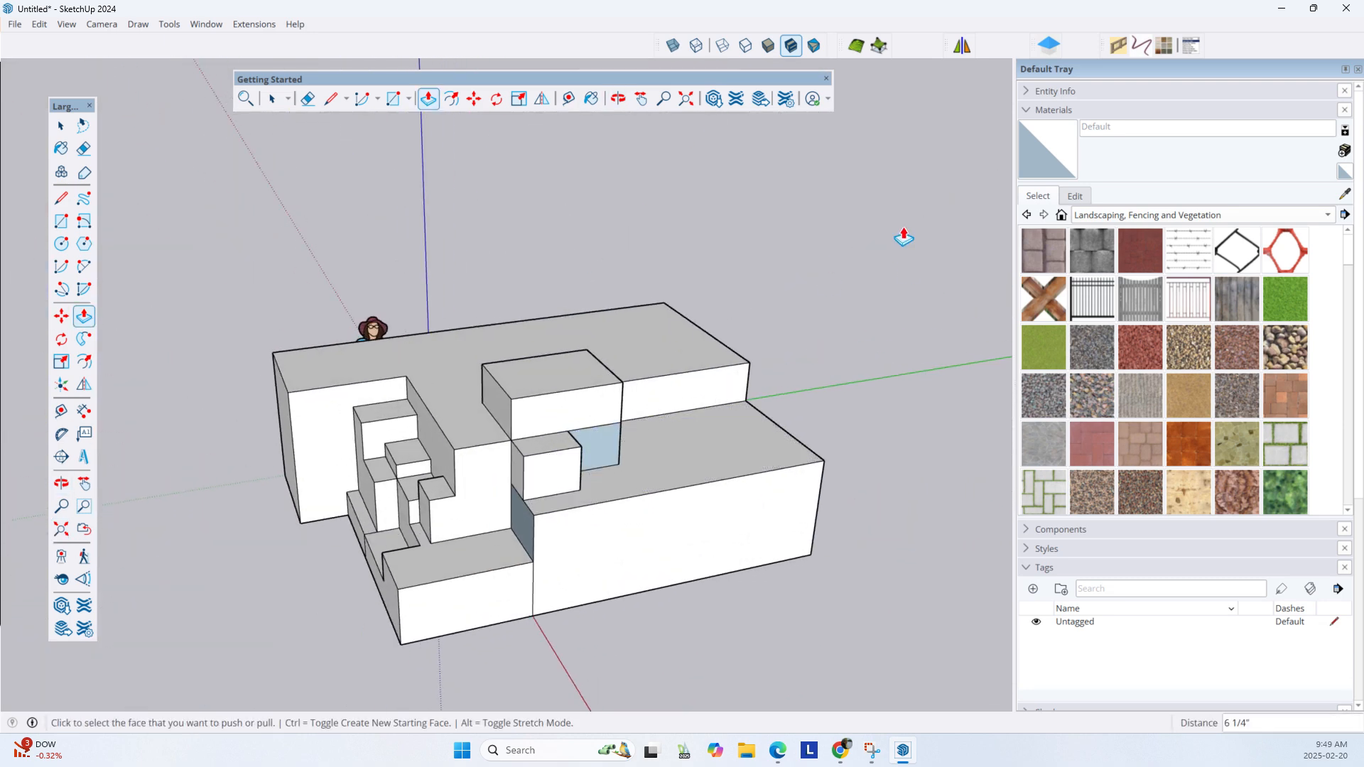